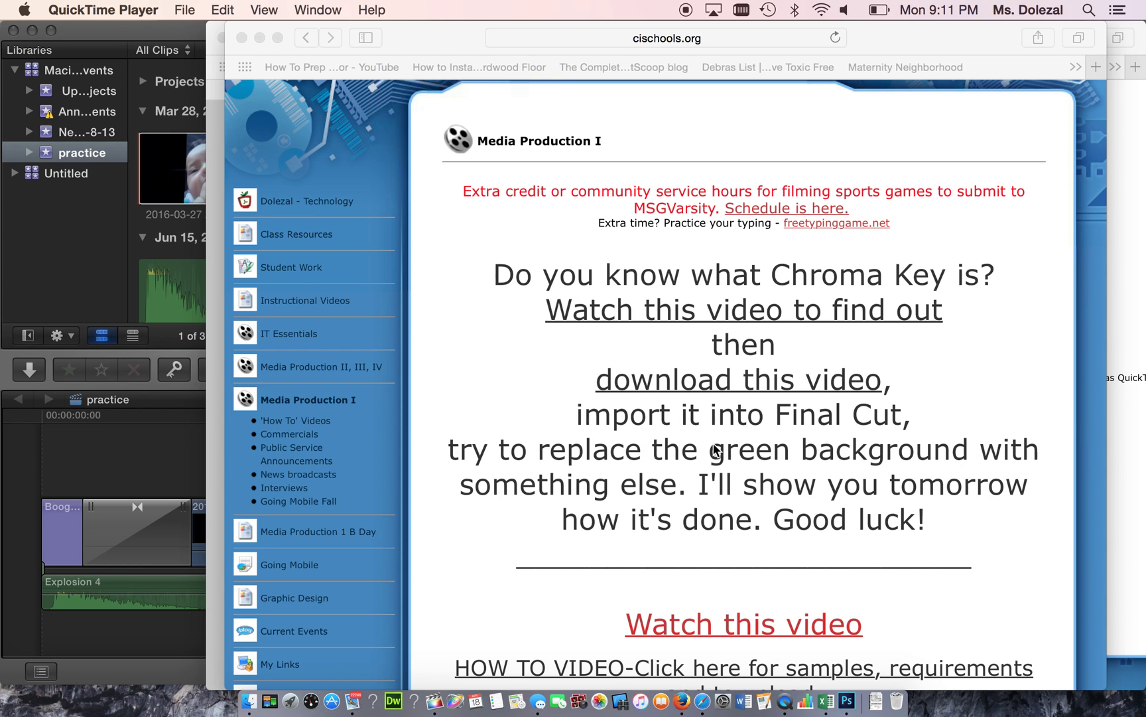
Download the class page's linked video to the Desktop as 'chroma key.mov'
right_click(724, 385)
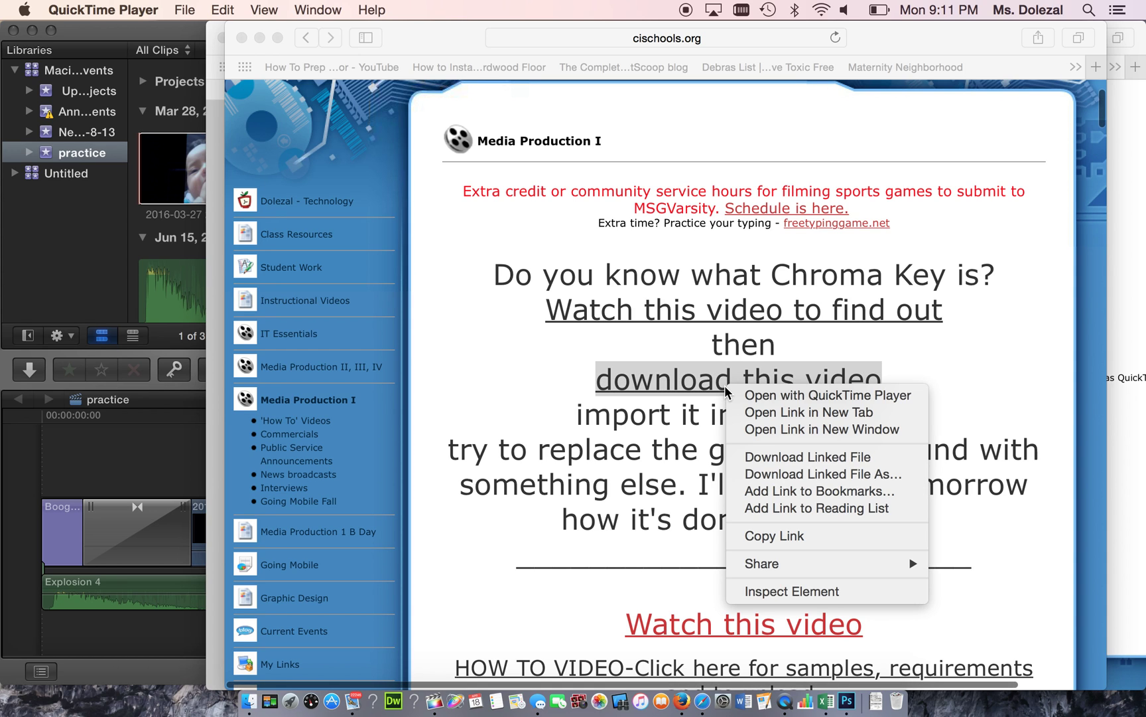
click(783, 474)
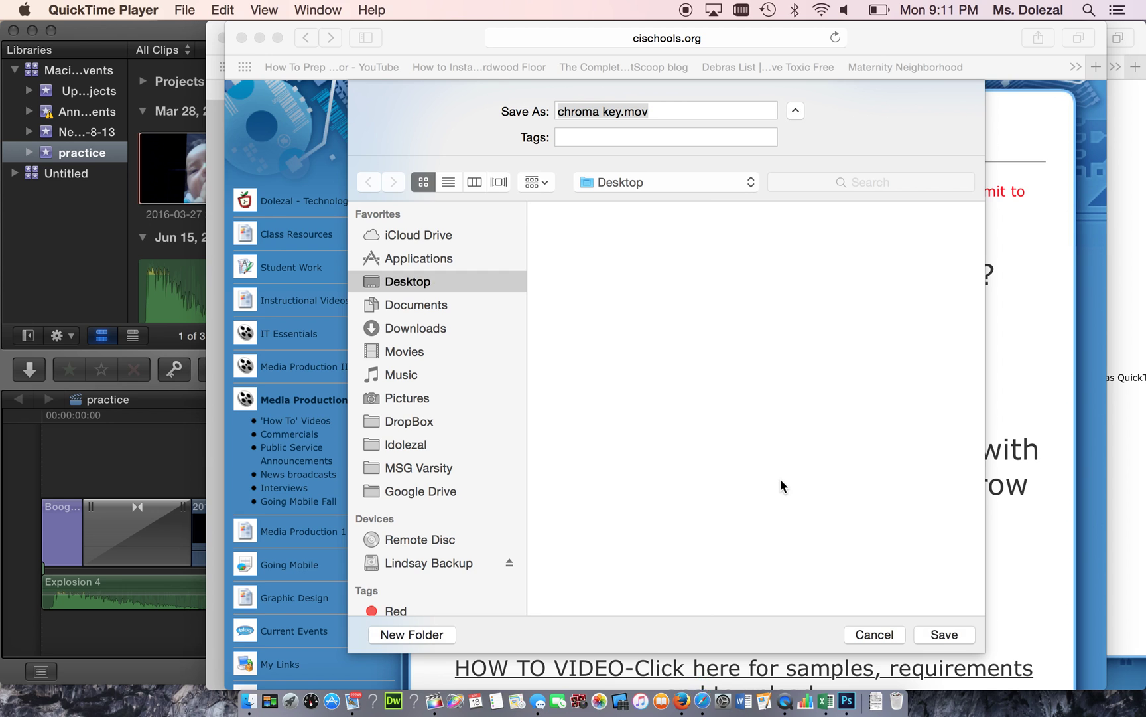
click(942, 634)
click(943, 635)
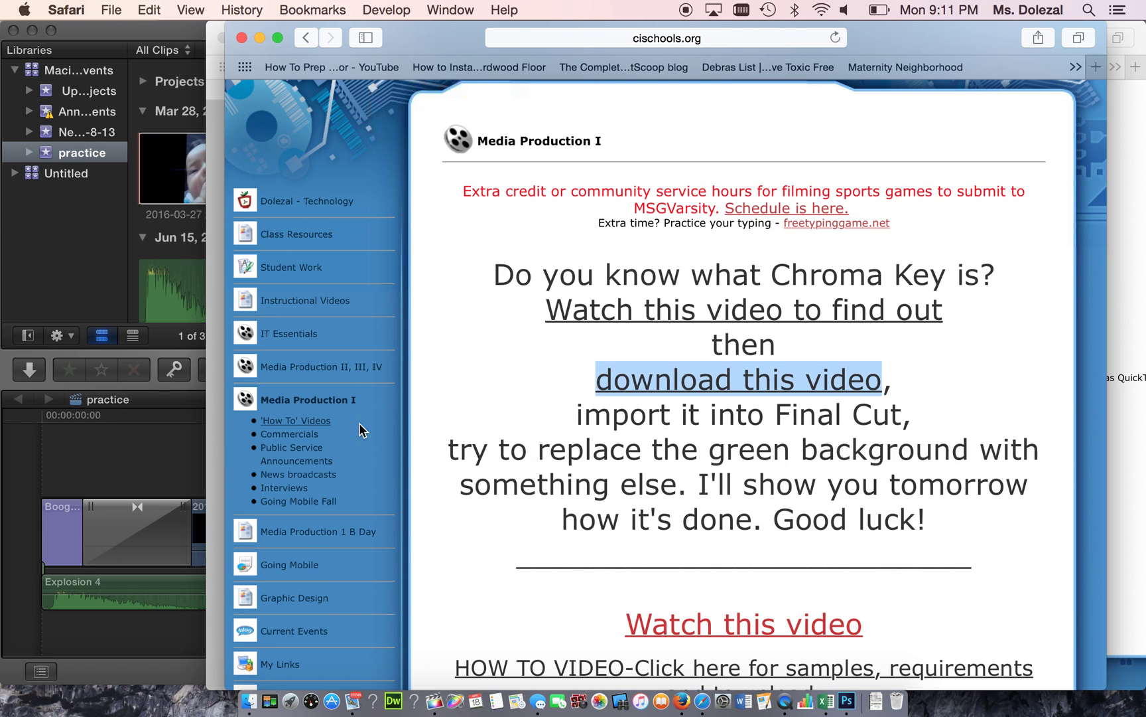
Open Final Cut Pro's Import window and browse to Macintosh HD > Users > home > Desktop
click(170, 445)
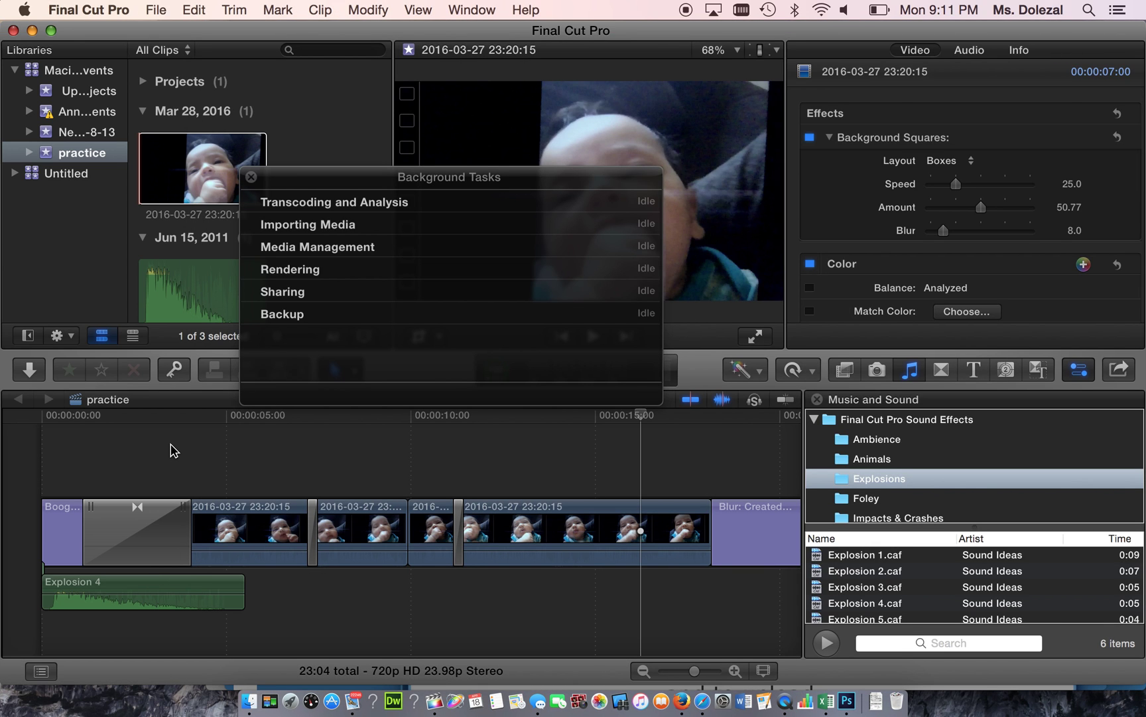
click(174, 451)
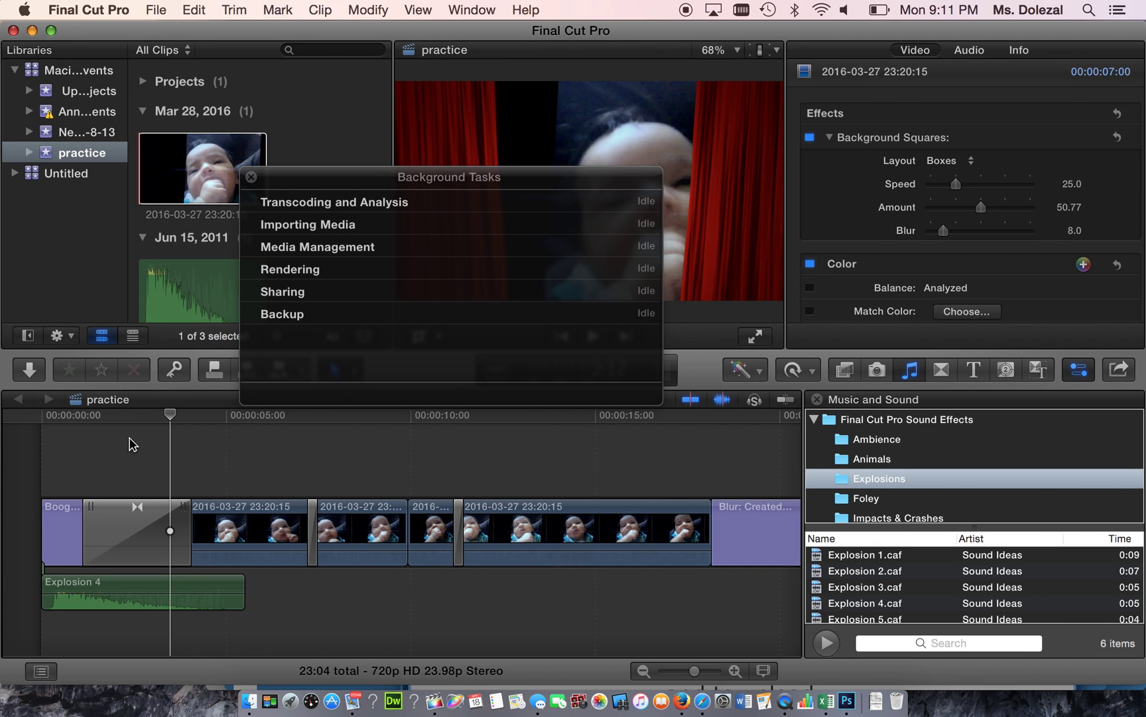
click(29, 372)
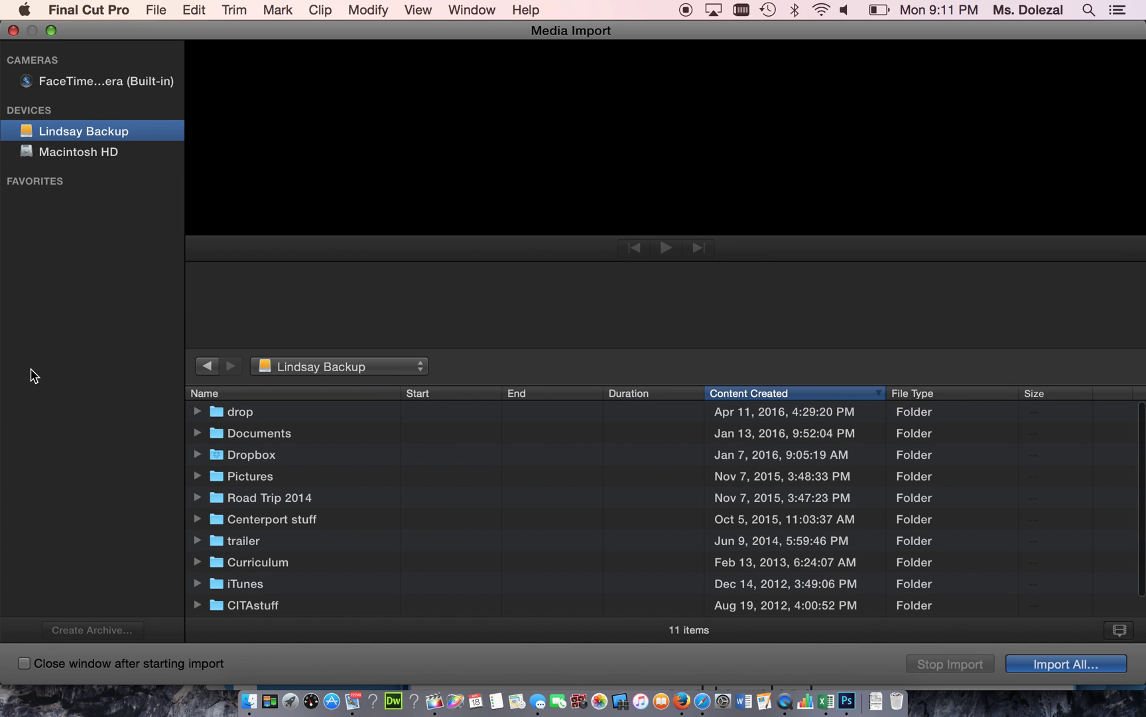
click(93, 158)
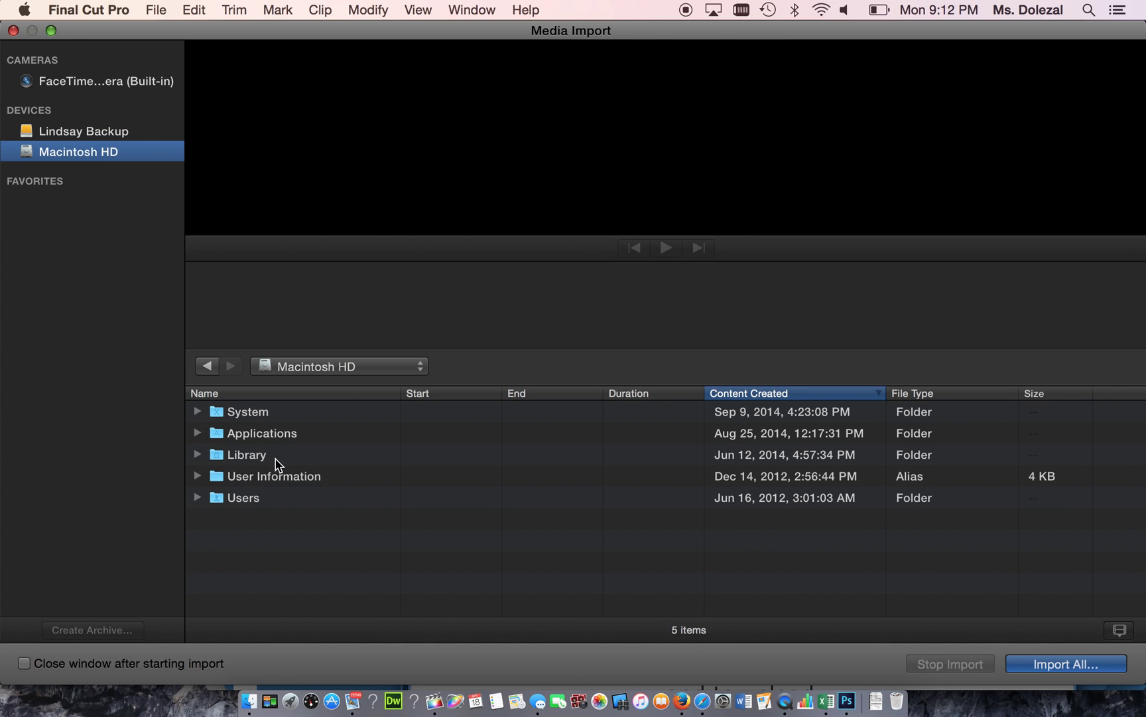
double_click(255, 499)
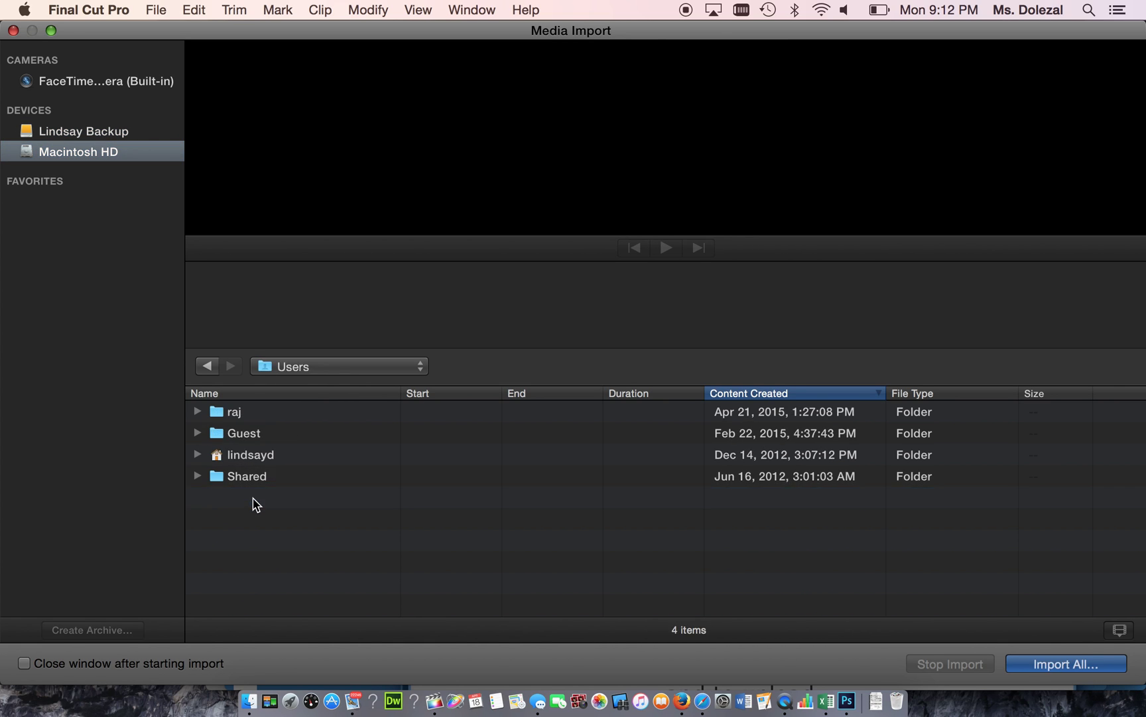
double_click(274, 458)
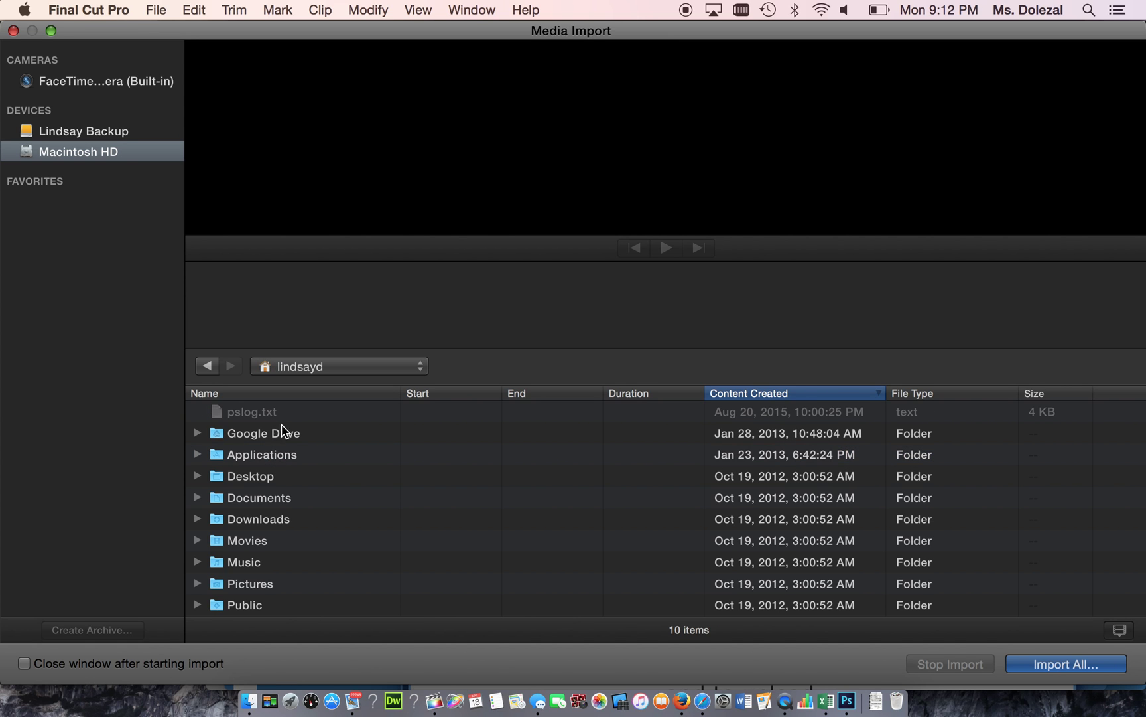
double_click(282, 483)
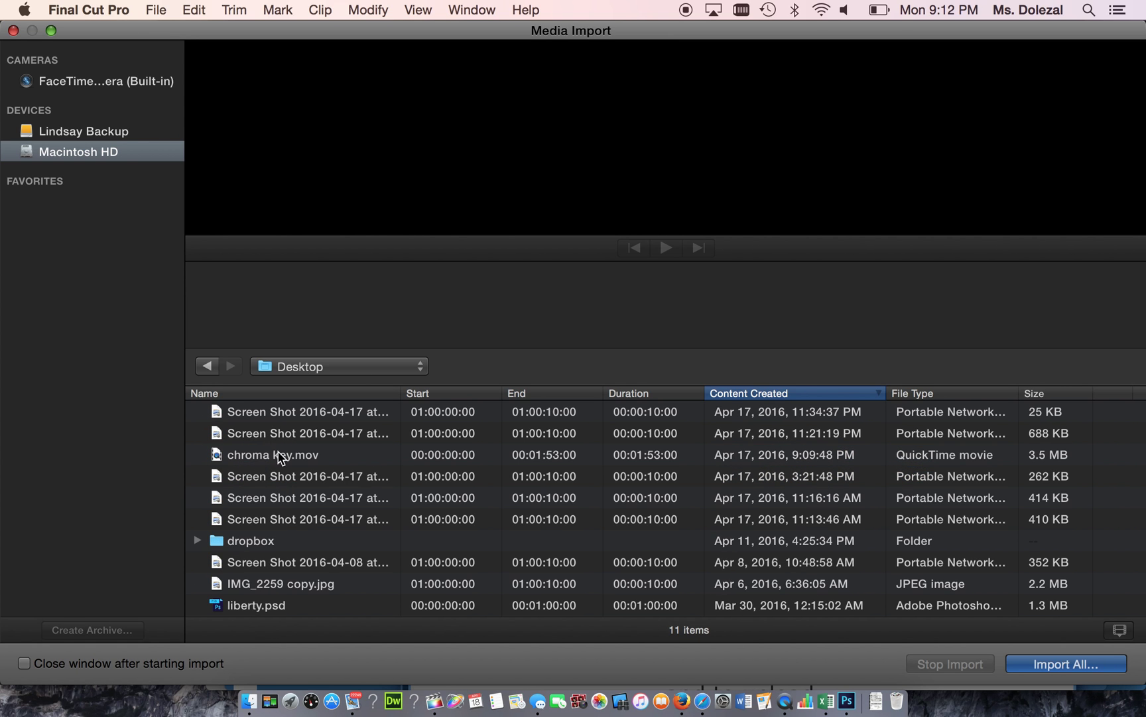
Import chroma key.mov into the practice event and close the import and background tasks windows
scroll(287, 514, down, 1)
scroll(287, 517, down, 1)
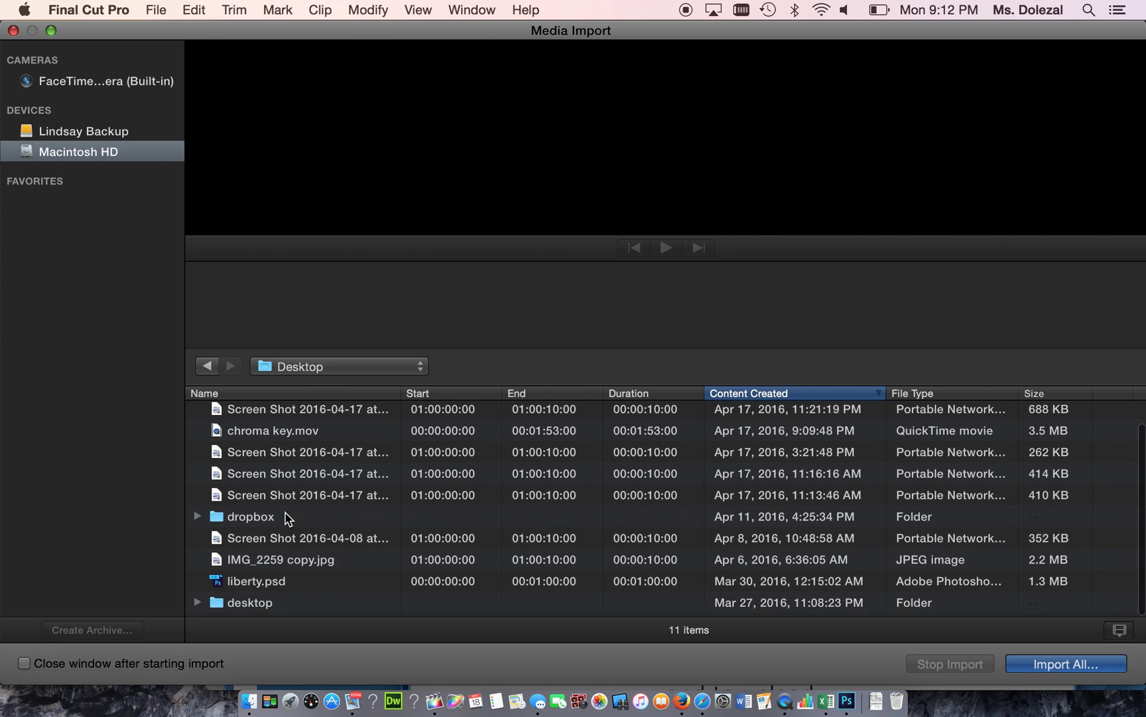
scroll(286, 517, up, 2)
click(313, 457)
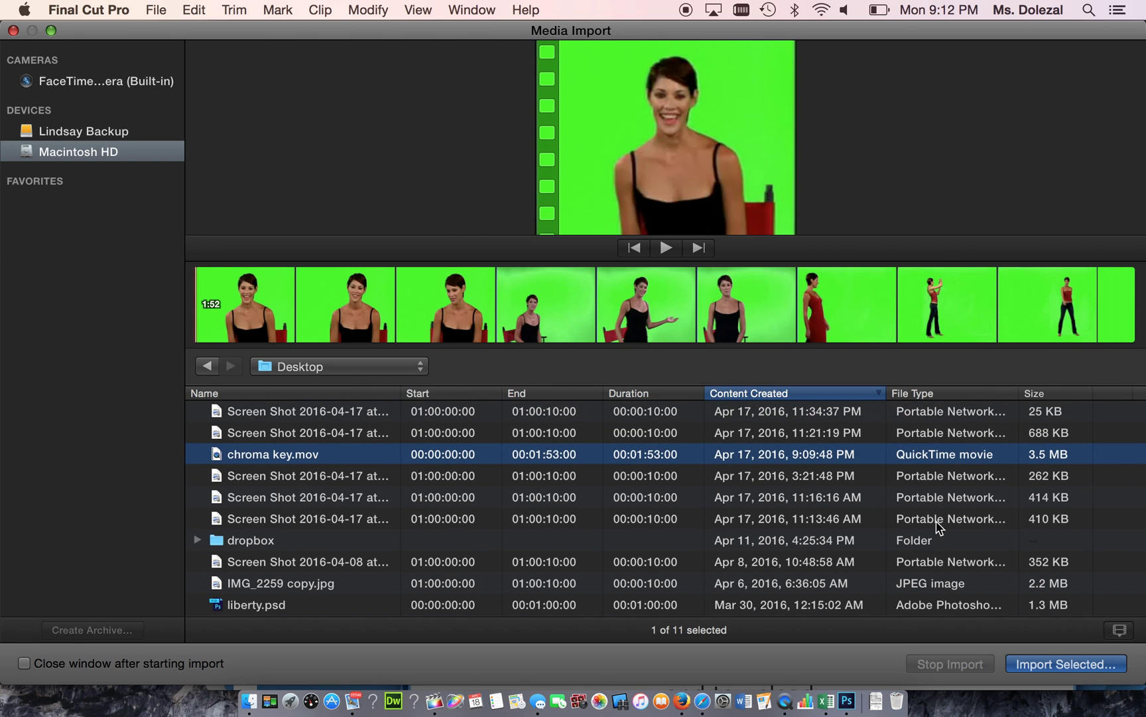
click(1053, 666)
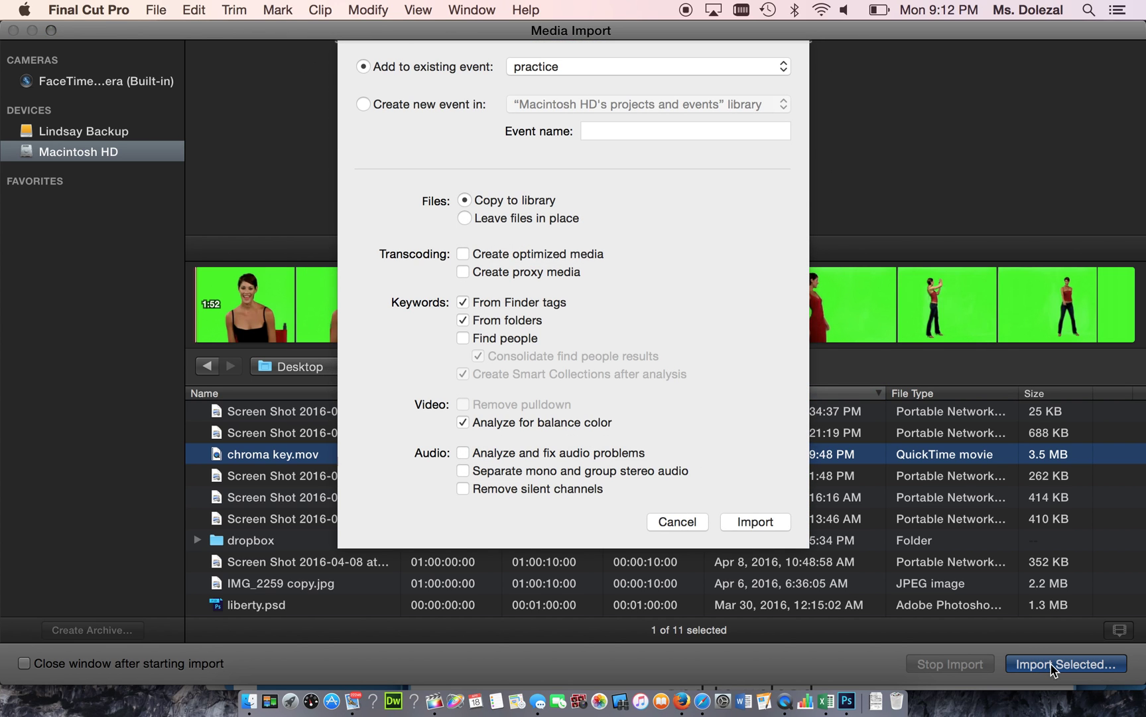
click(756, 522)
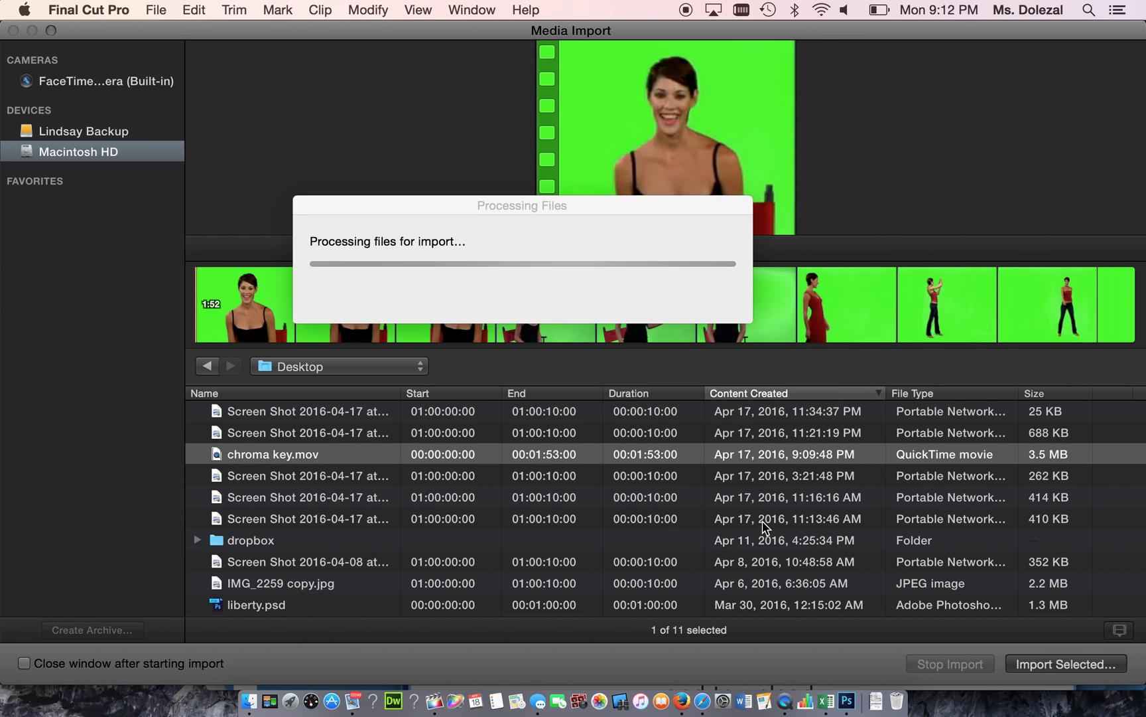
click(13, 30)
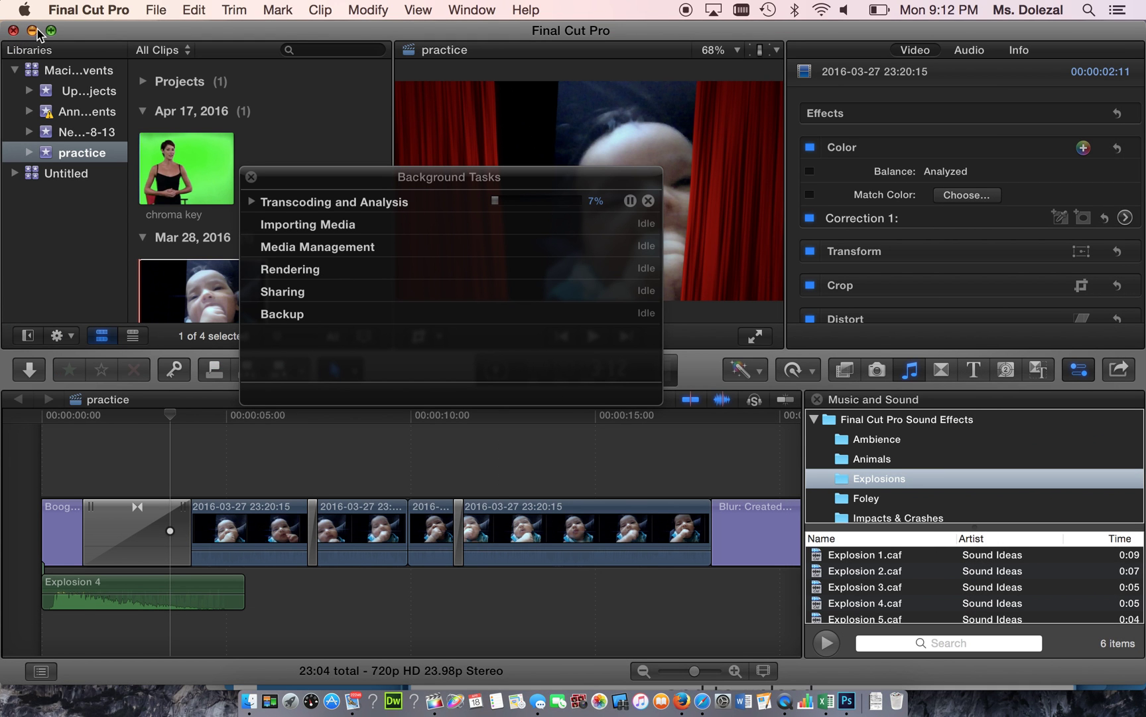
click(252, 177)
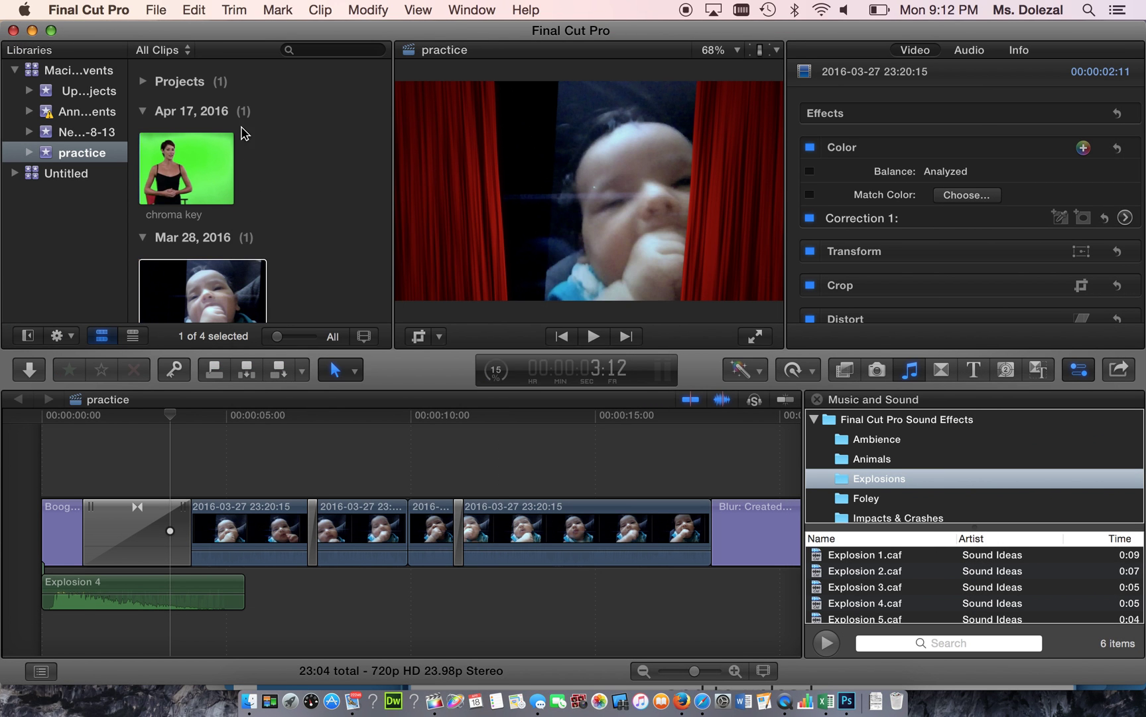
Create a new project named 'chroma key' via File > New > Project
click(154, 8)
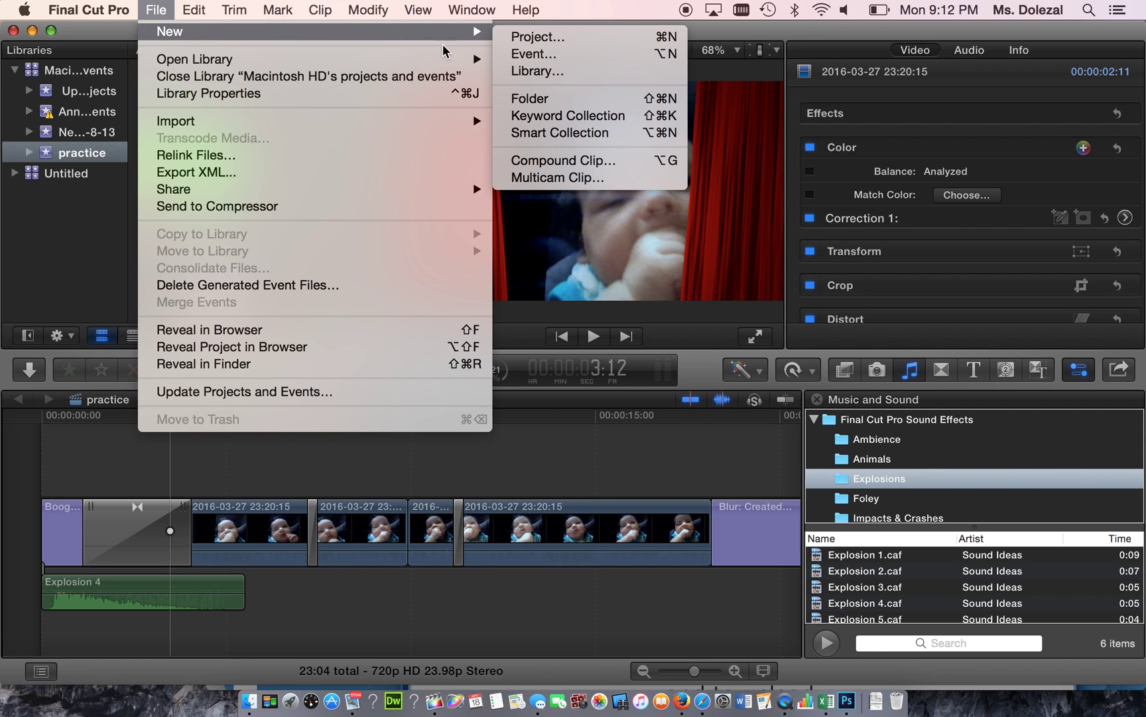
click(514, 37)
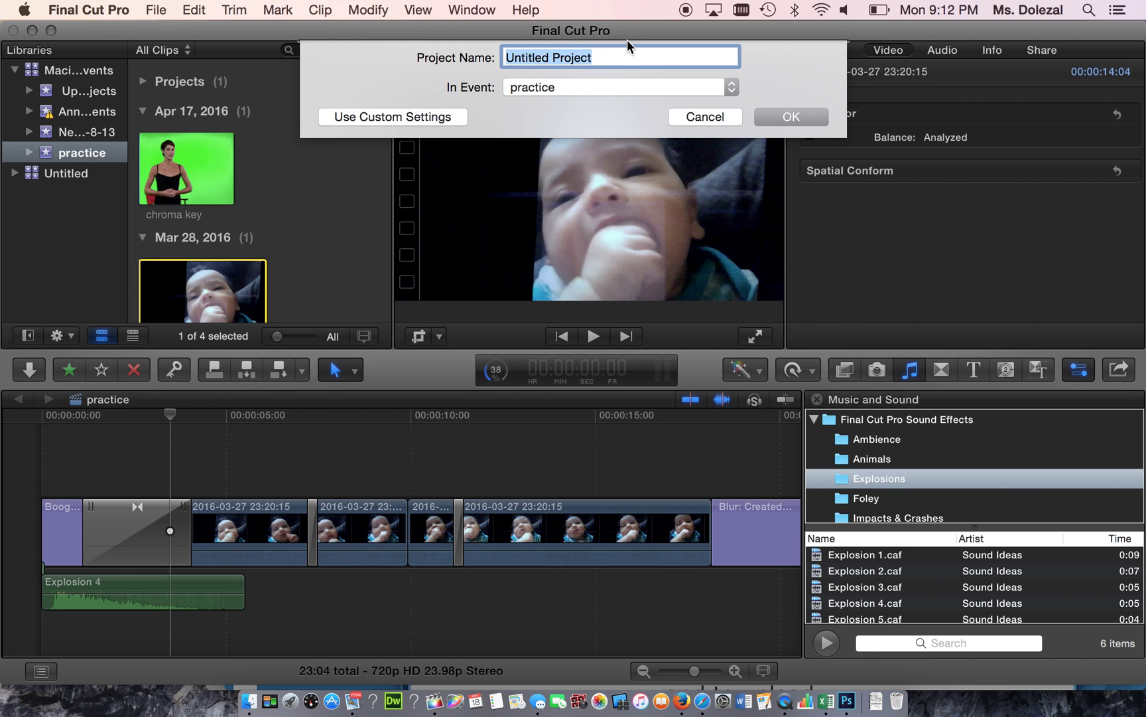
text(chroma key)
key(Return)
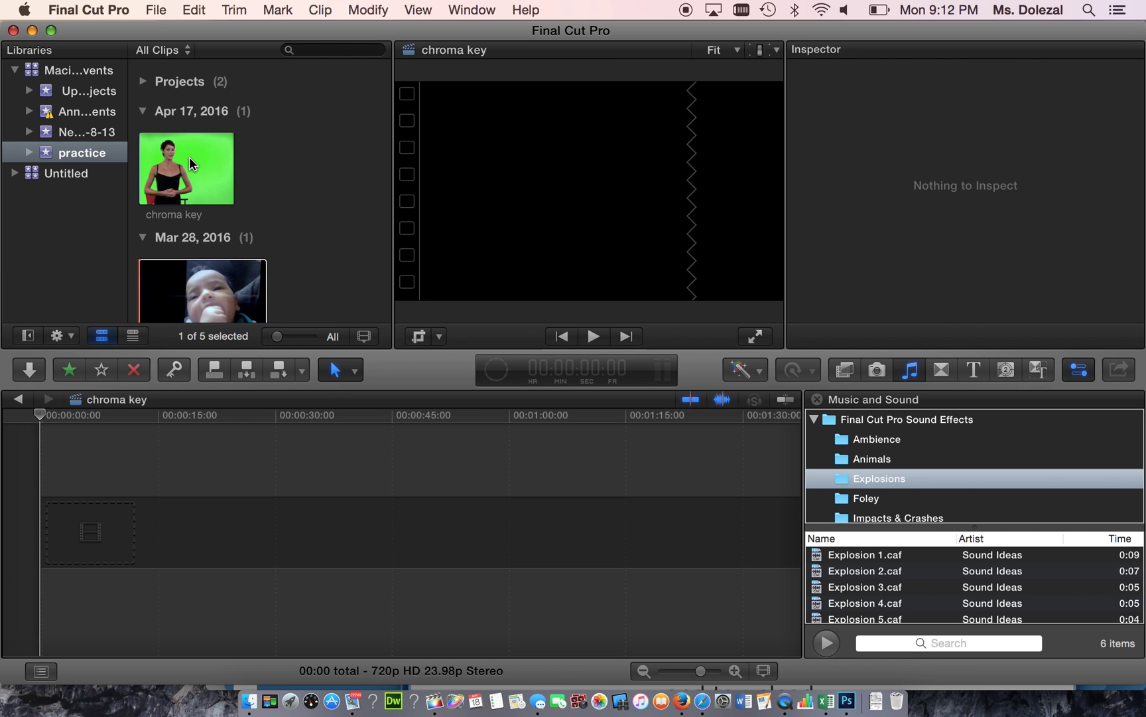
Drag the chroma key clip into the empty timeline and accept its video properties
click(189, 157)
drag(189, 156, 171, 524)
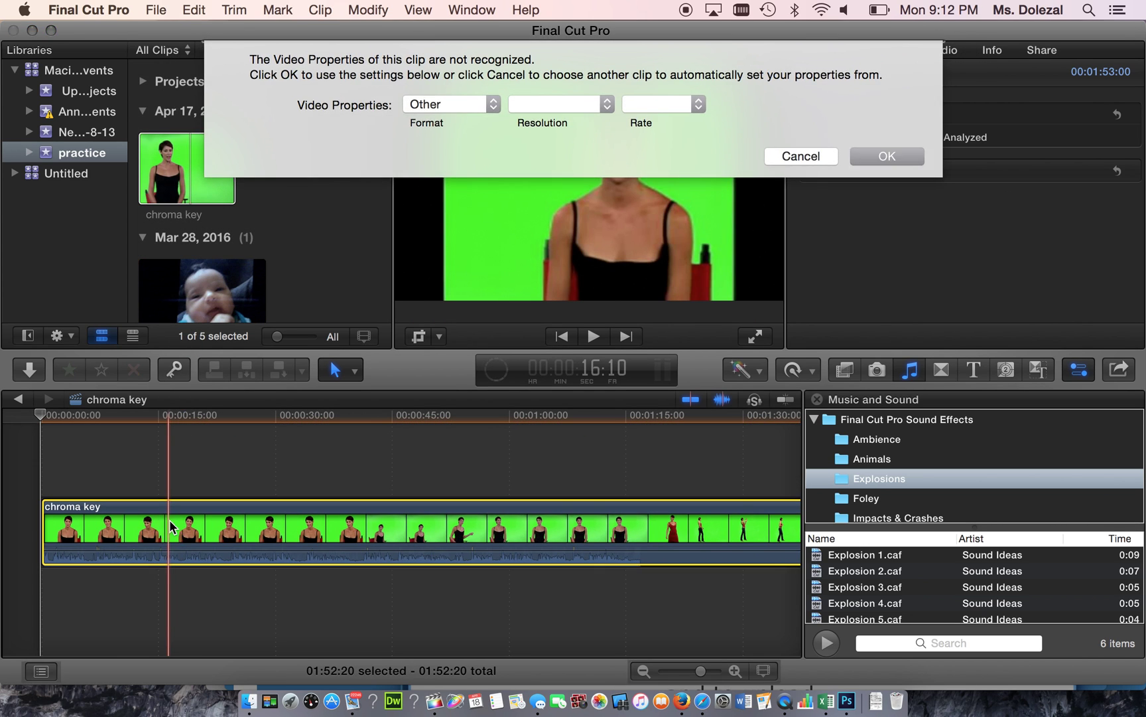
click(887, 156)
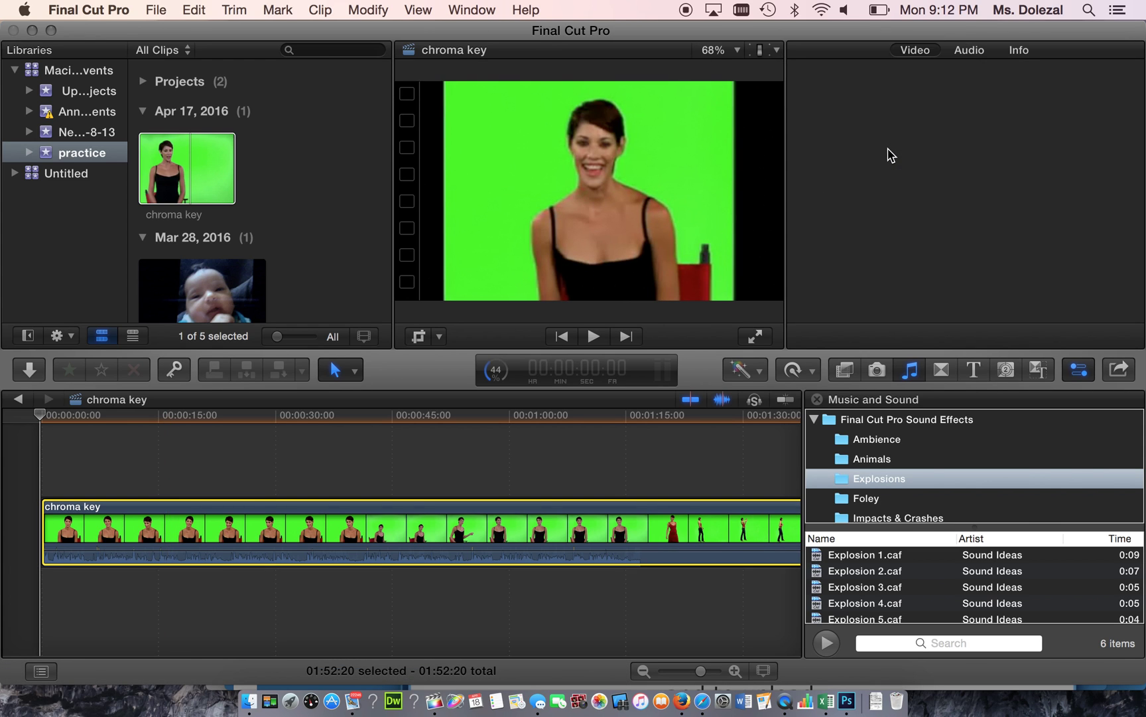
Cut the green-screen clip into sections with three Blade tool cuts
click(356, 371)
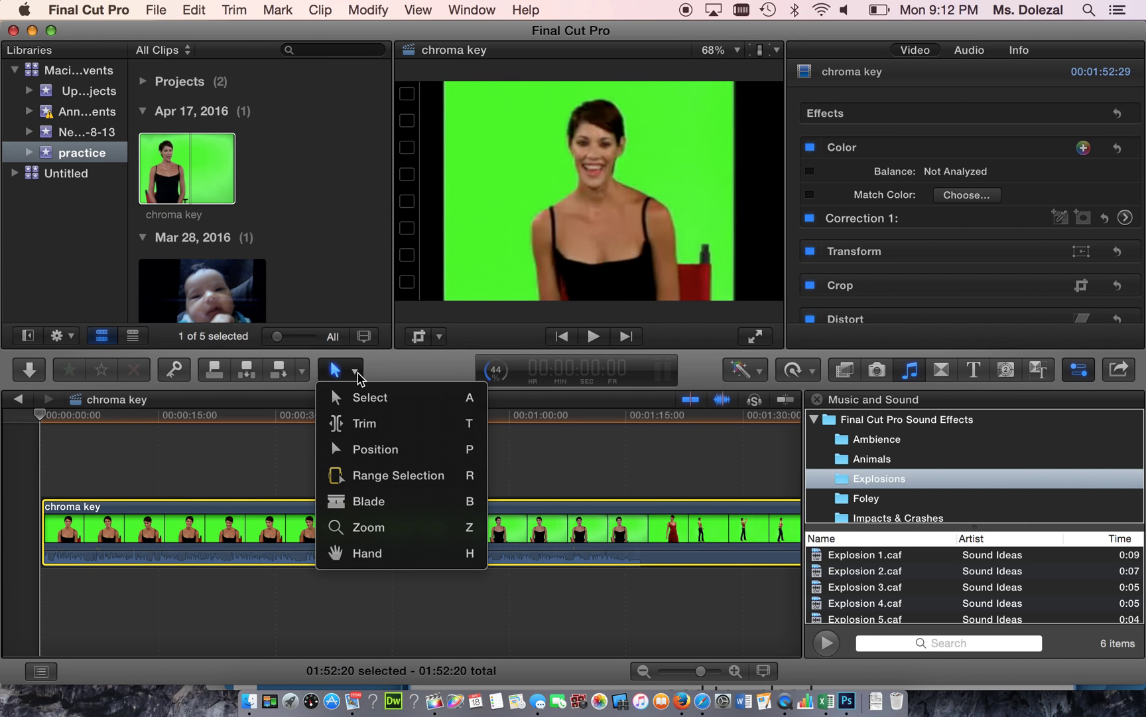
click(358, 501)
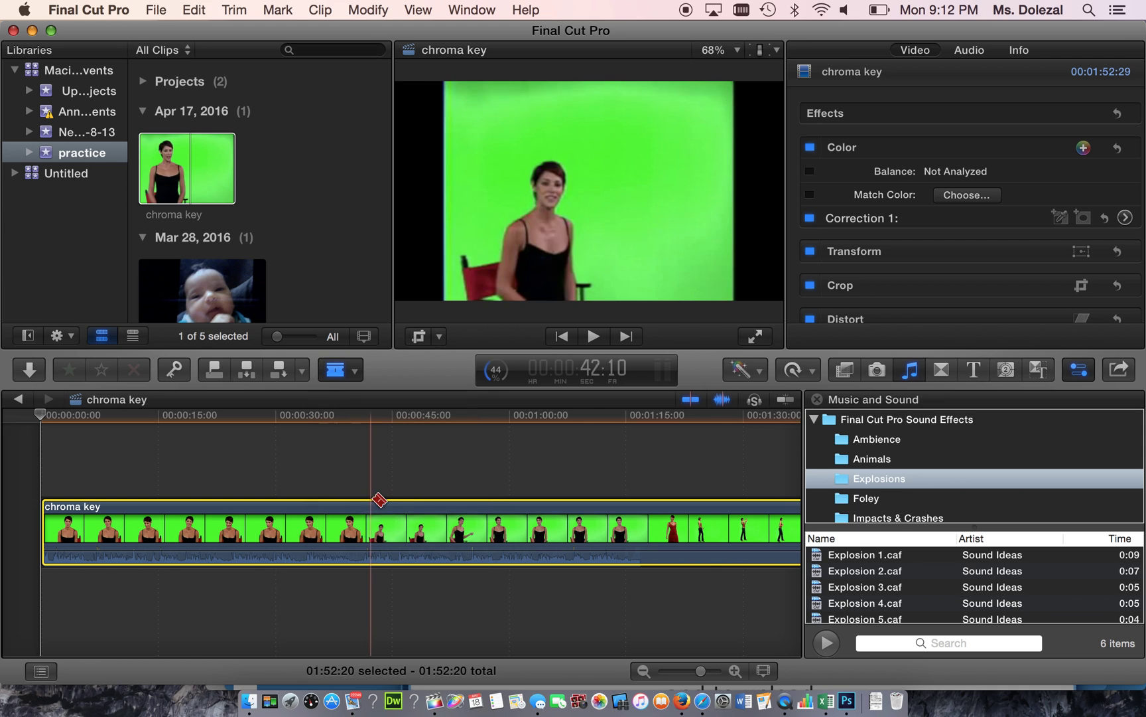
click(228, 531)
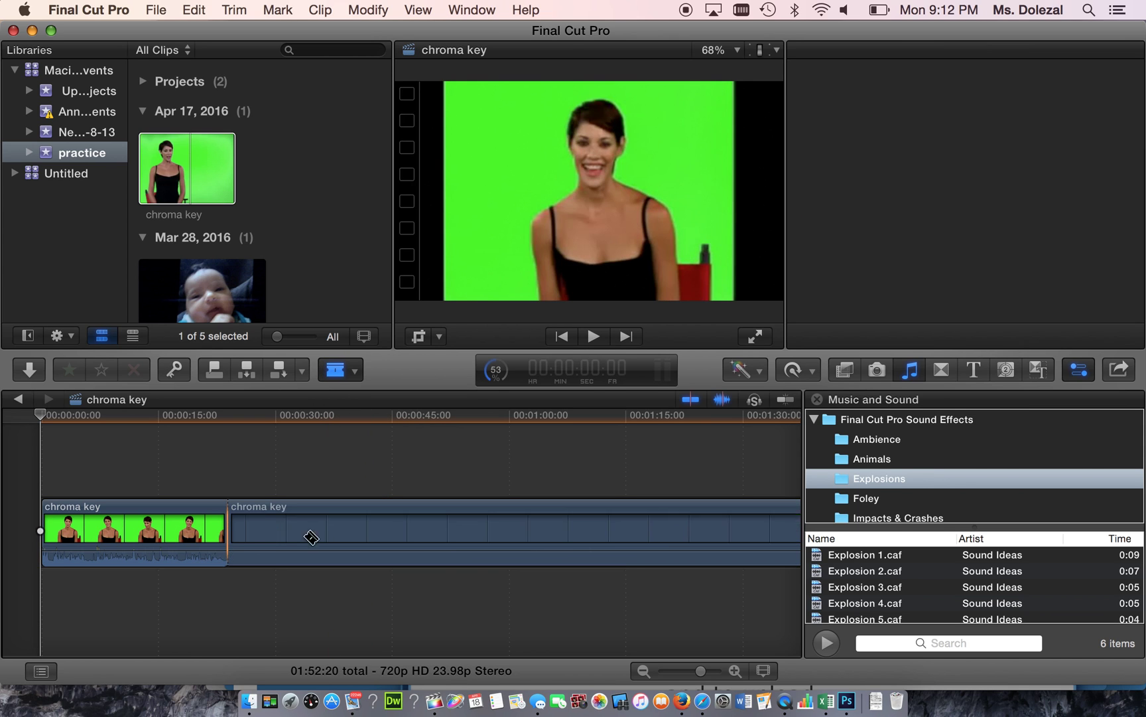
click(424, 530)
click(649, 534)
Switch back to the Select tool, scroll the timeline to the start, and show the Effects Browser
scroll(653, 539, right, 2)
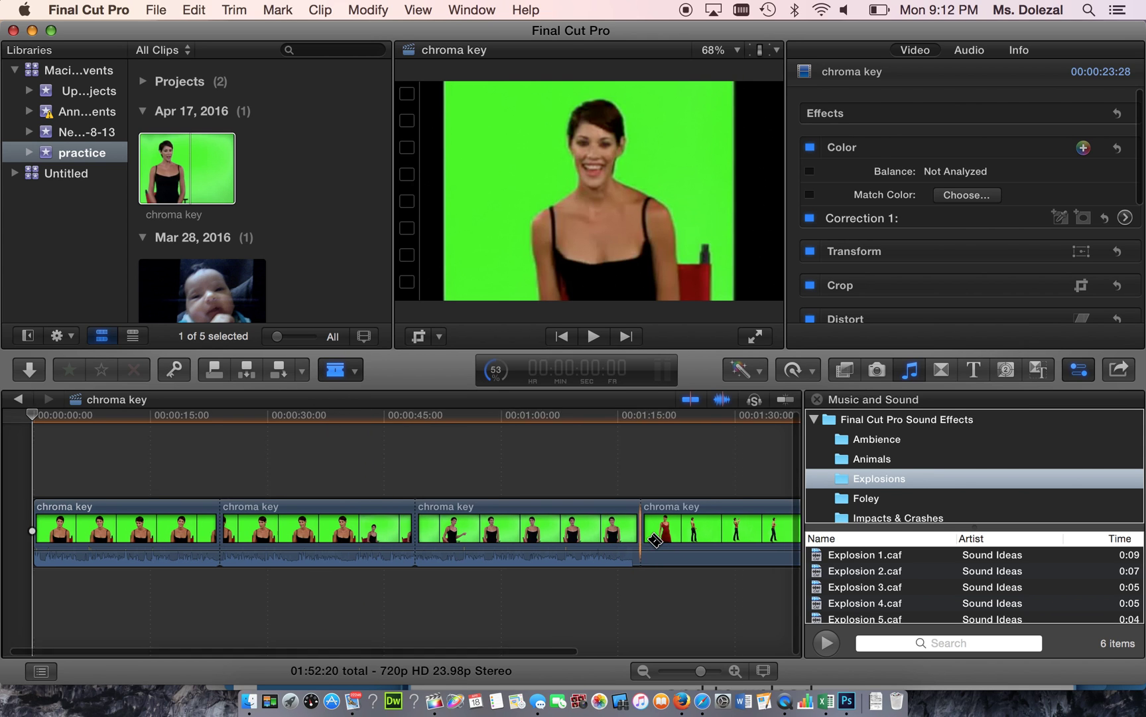
scroll(655, 540, right, 3)
key(a)
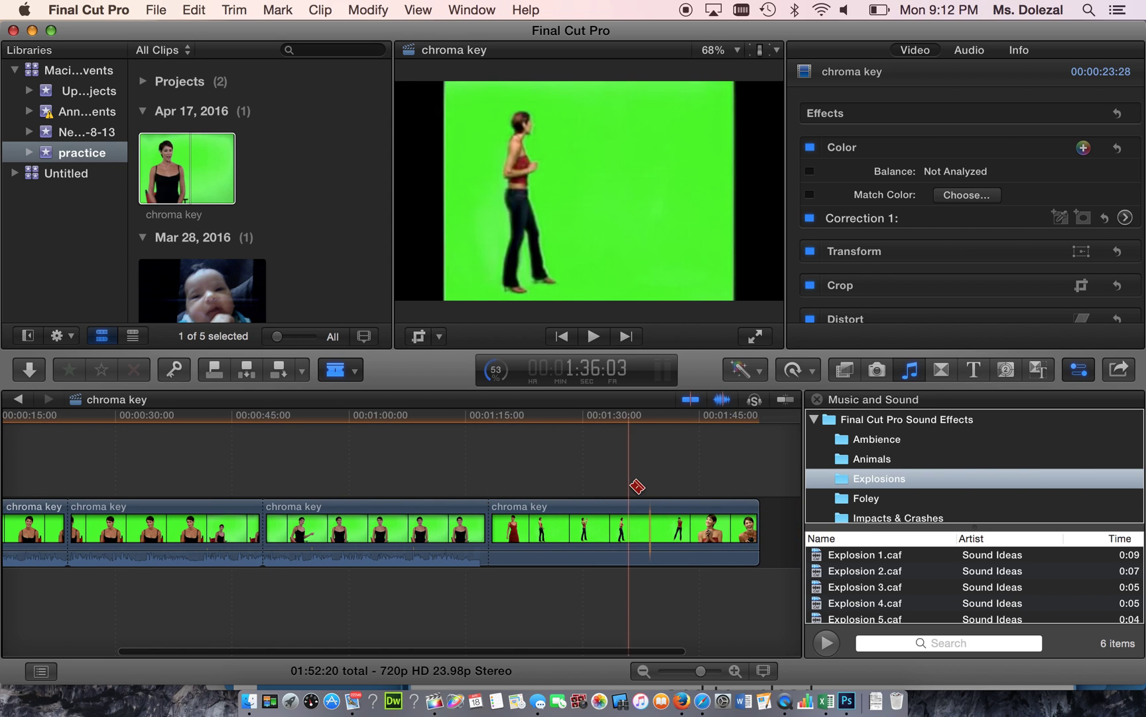
scroll(631, 489, left, 5)
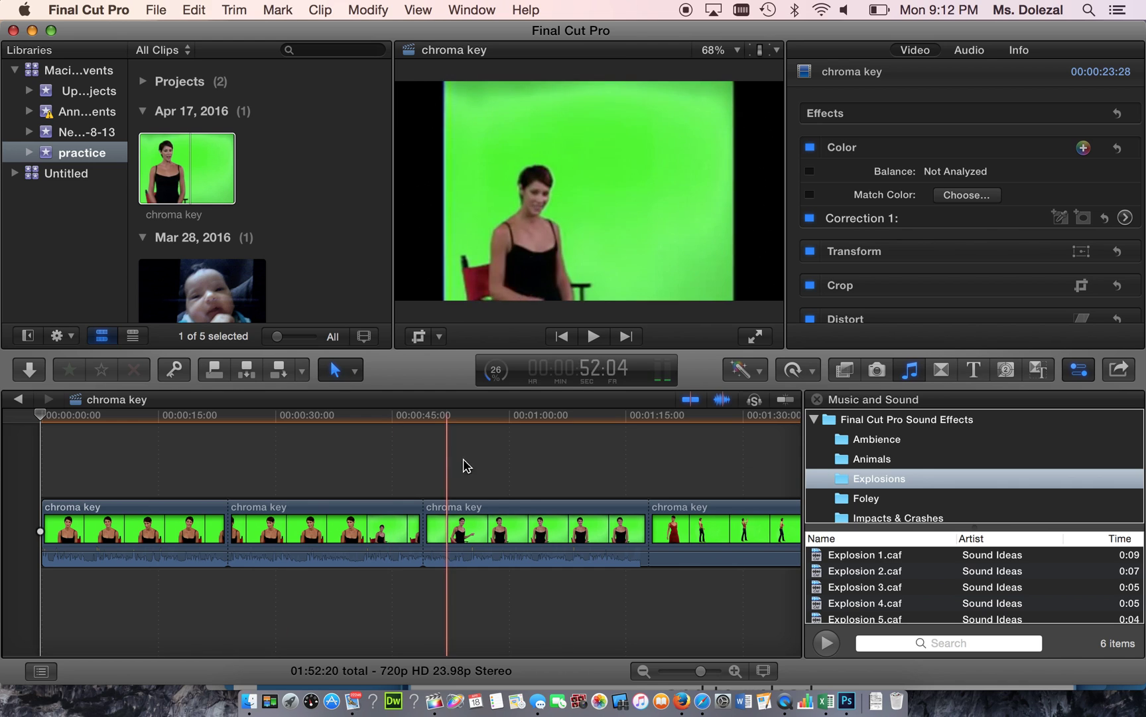
click(849, 372)
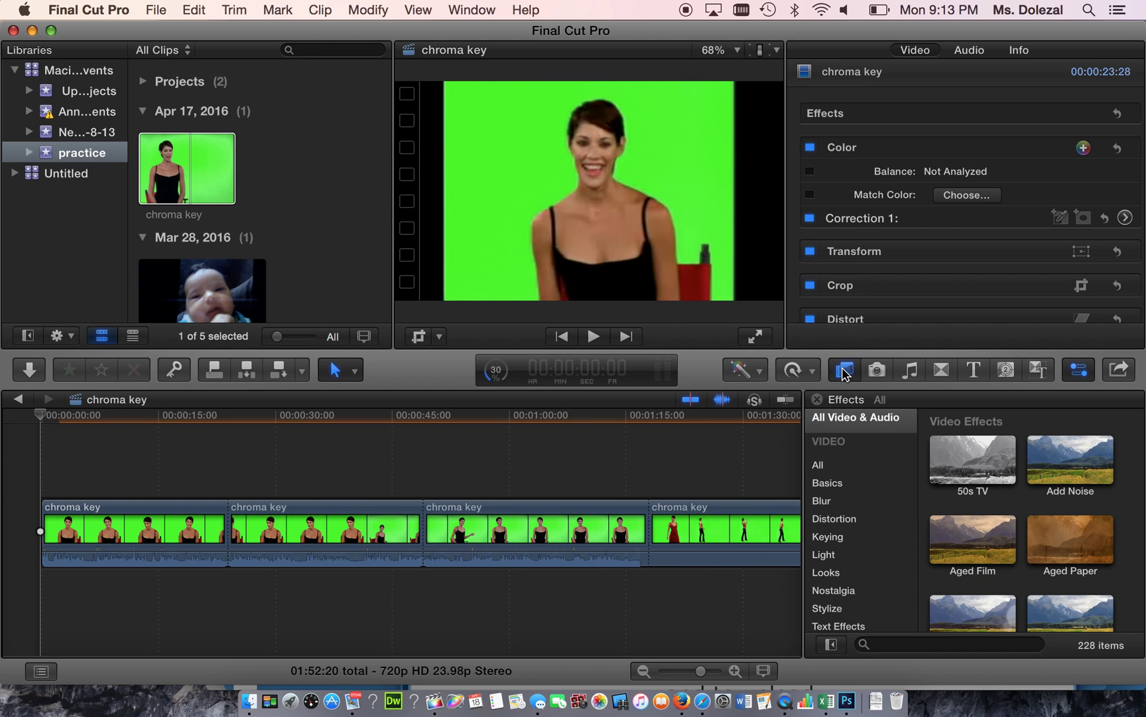
Drag Keyer from the Keying category onto the first chroma key clip and view its settings
click(828, 536)
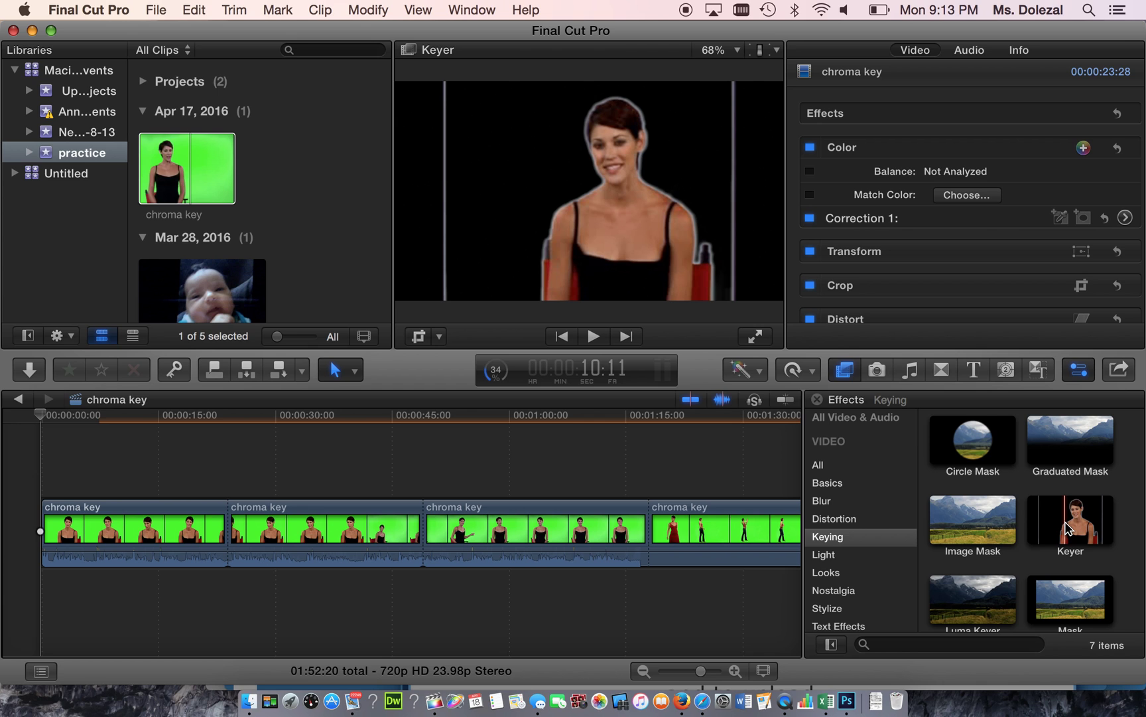
drag(1067, 529, 117, 534)
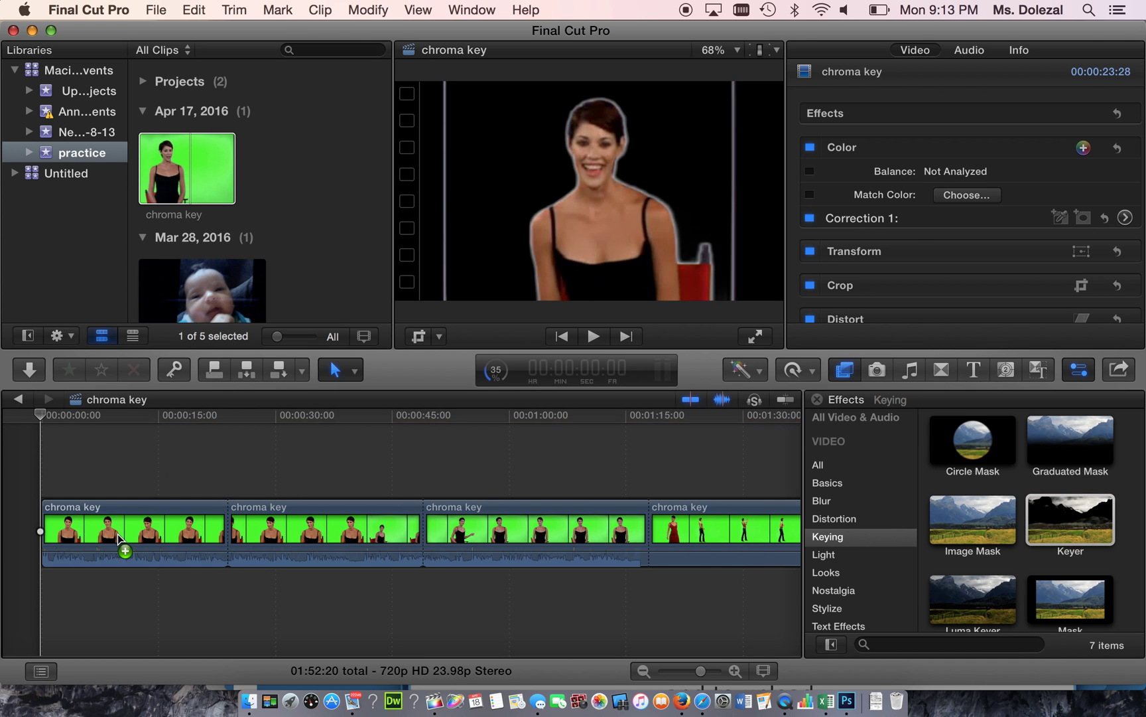
click(141, 428)
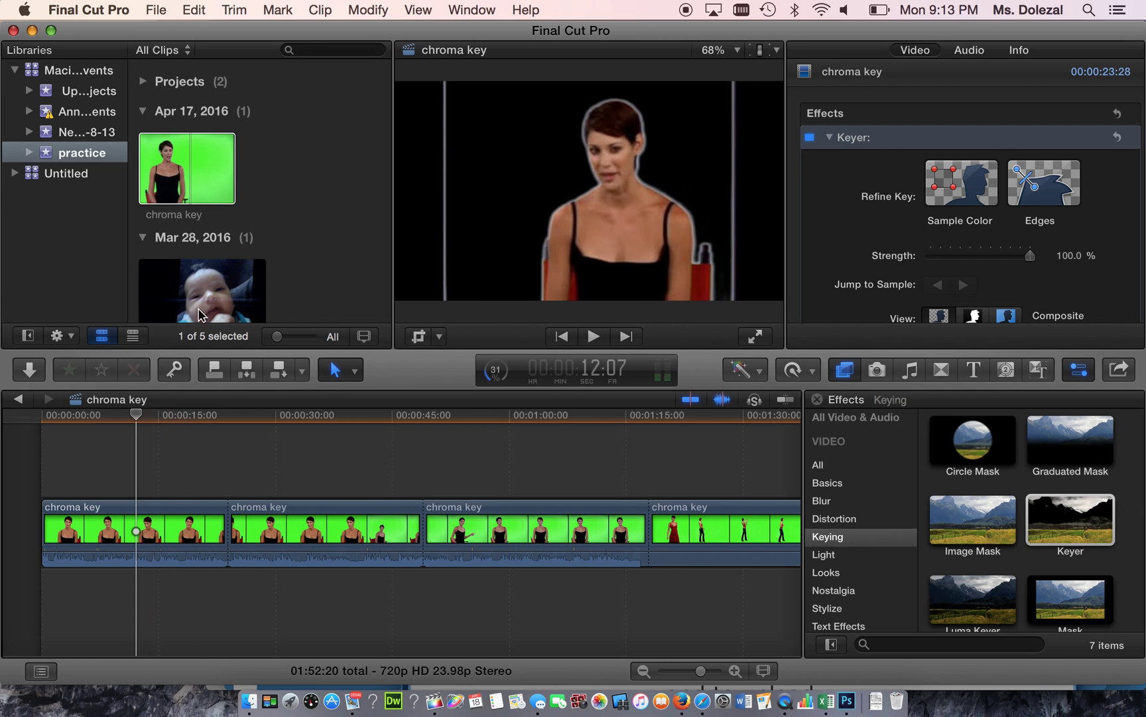
Connect the baby clip beneath the first keyed clip and scrub to preview the composite
drag(214, 299, 98, 617)
drag(179, 130, 160, 602)
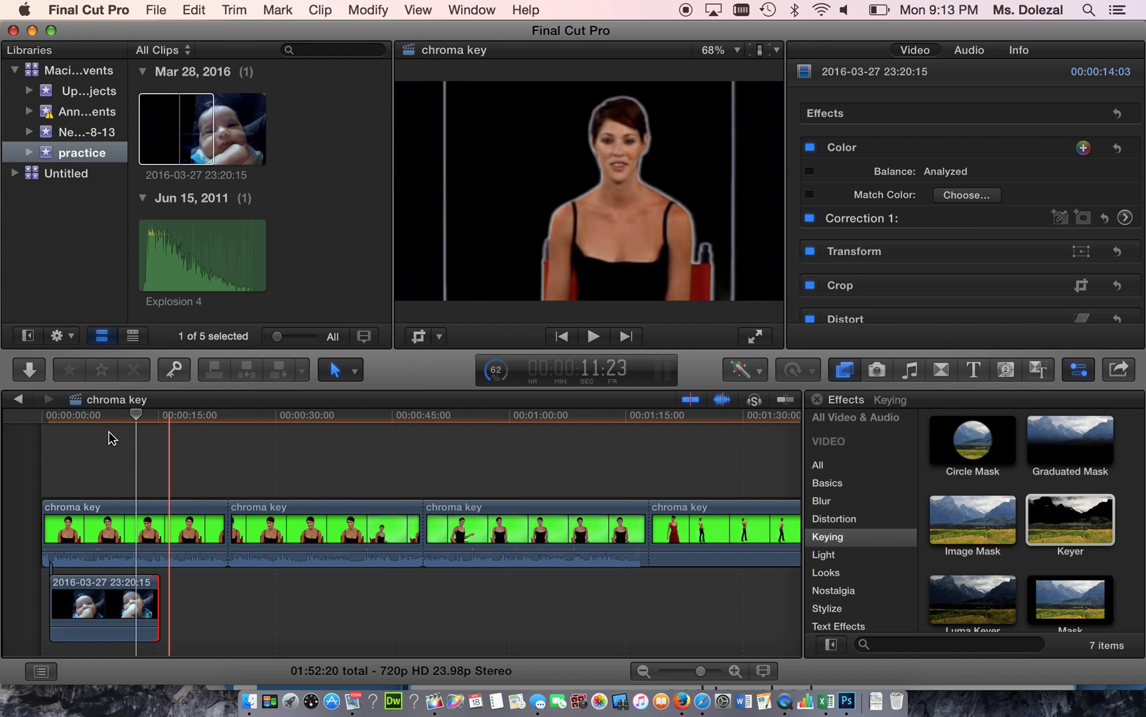
mouse_move(137, 418)
mouse_down()
mouse_move(87, 418)
mouse_move(123, 419)
mouse_up()
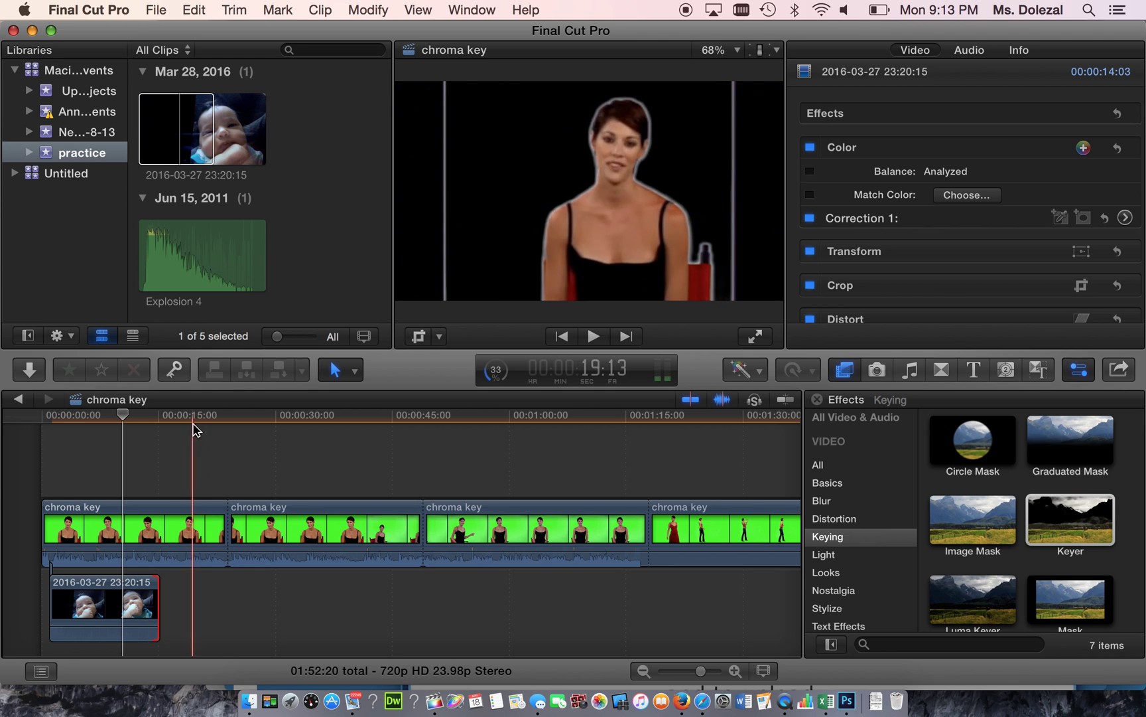
drag(118, 415, 114, 418)
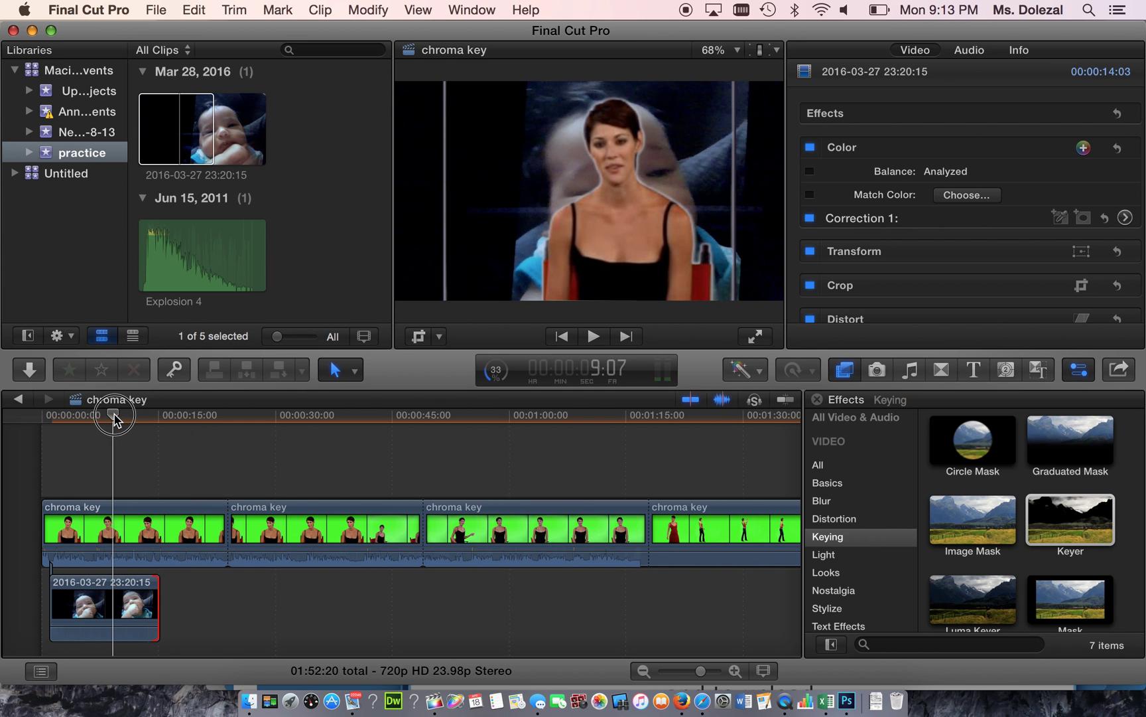
click(439, 337)
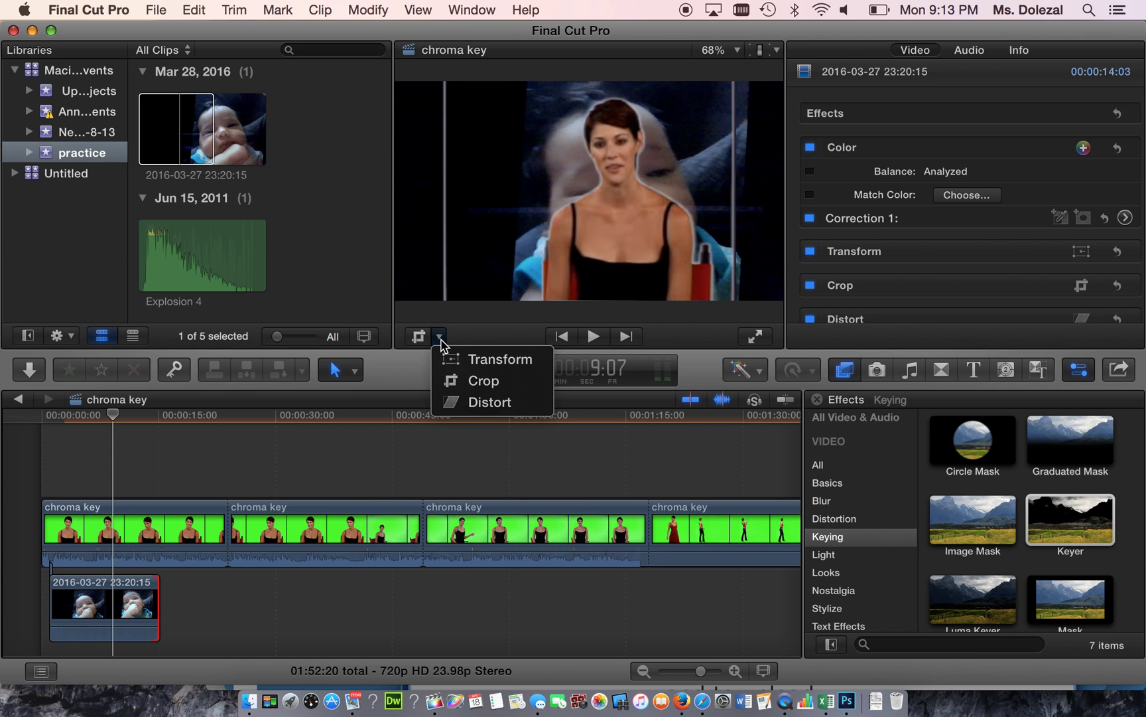
Select the first chroma key clip and bring up the viewer's Crop handles
click(467, 380)
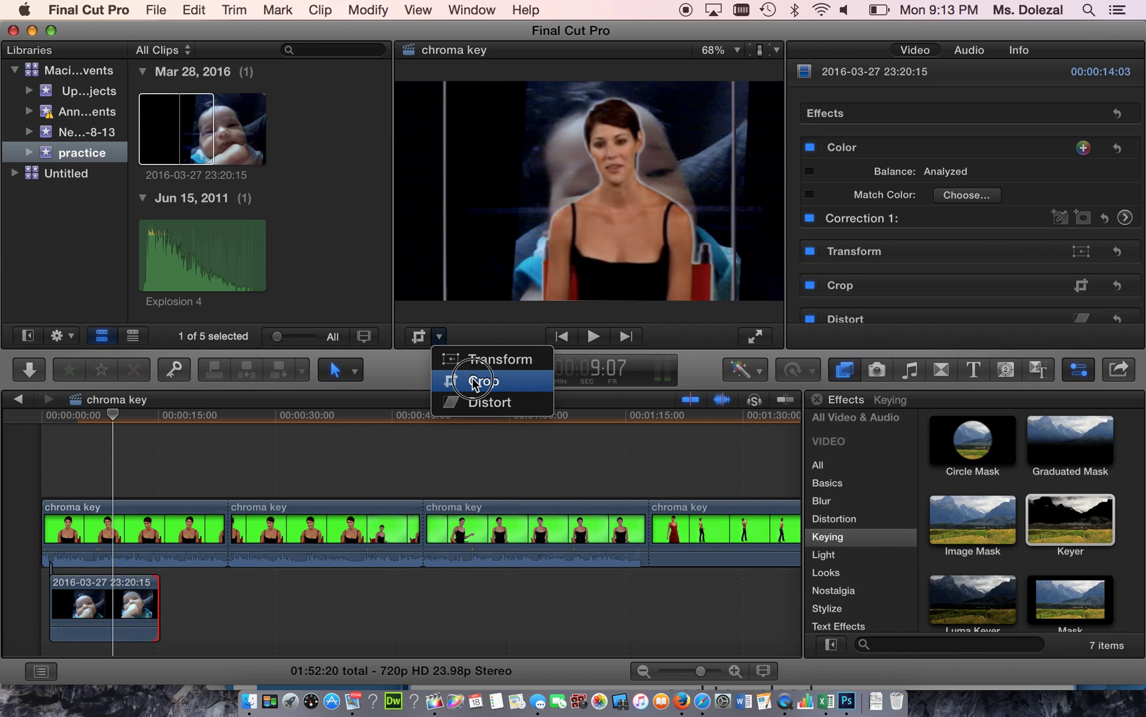
click(134, 535)
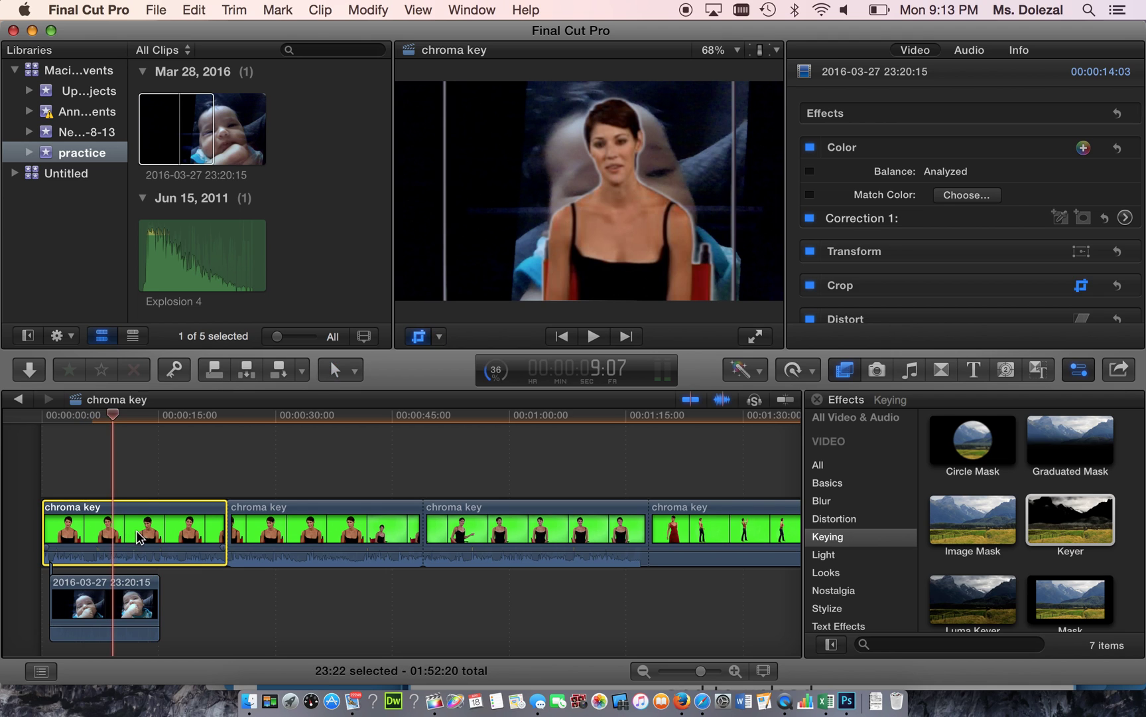
click(439, 336)
click(452, 383)
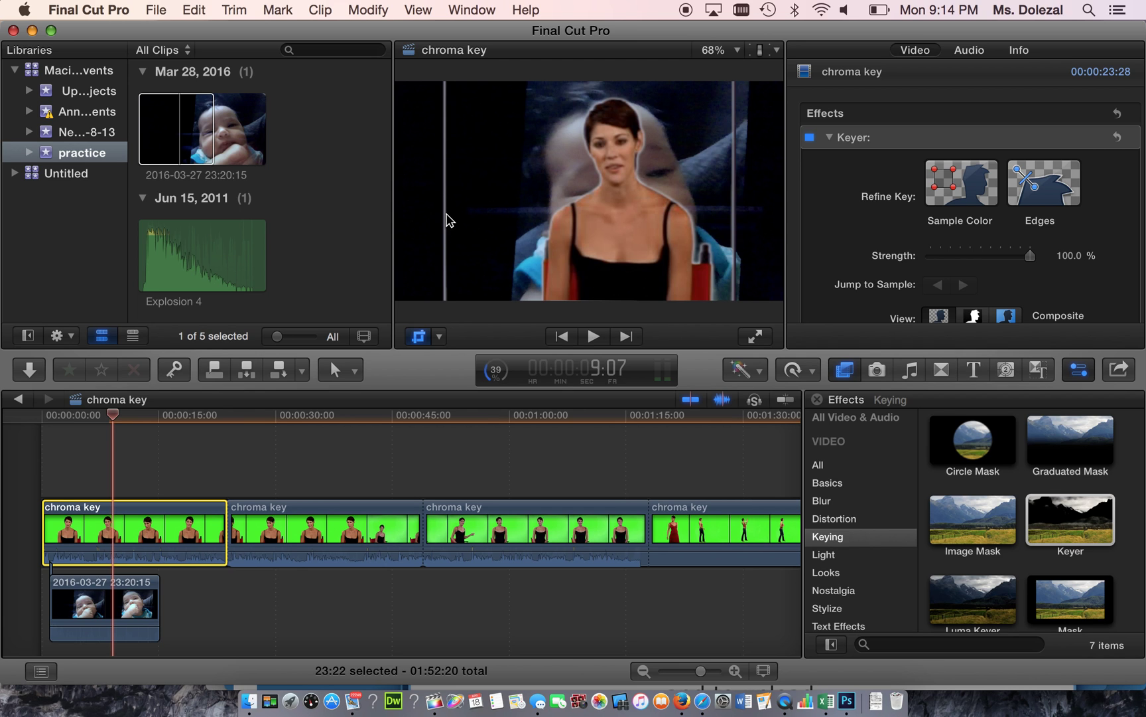
click(452, 215)
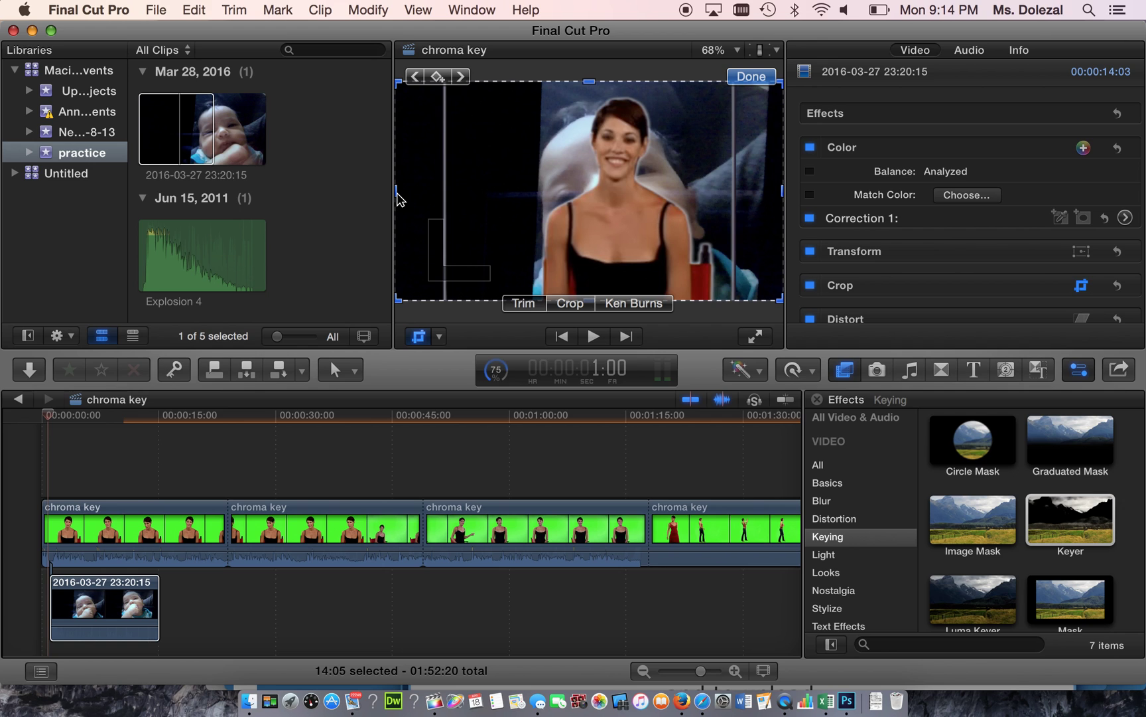
click(112, 524)
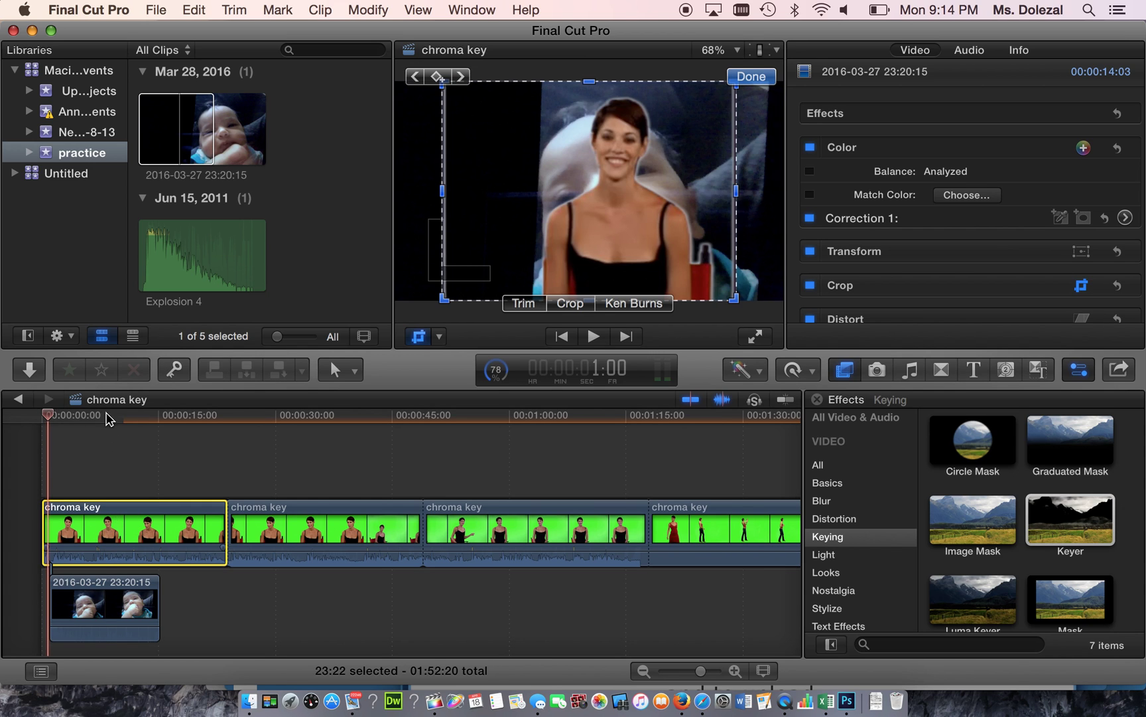
click(106, 415)
Drag the left and right crop edges inward (Left 9px) and check the result
drag(446, 194, 455, 198)
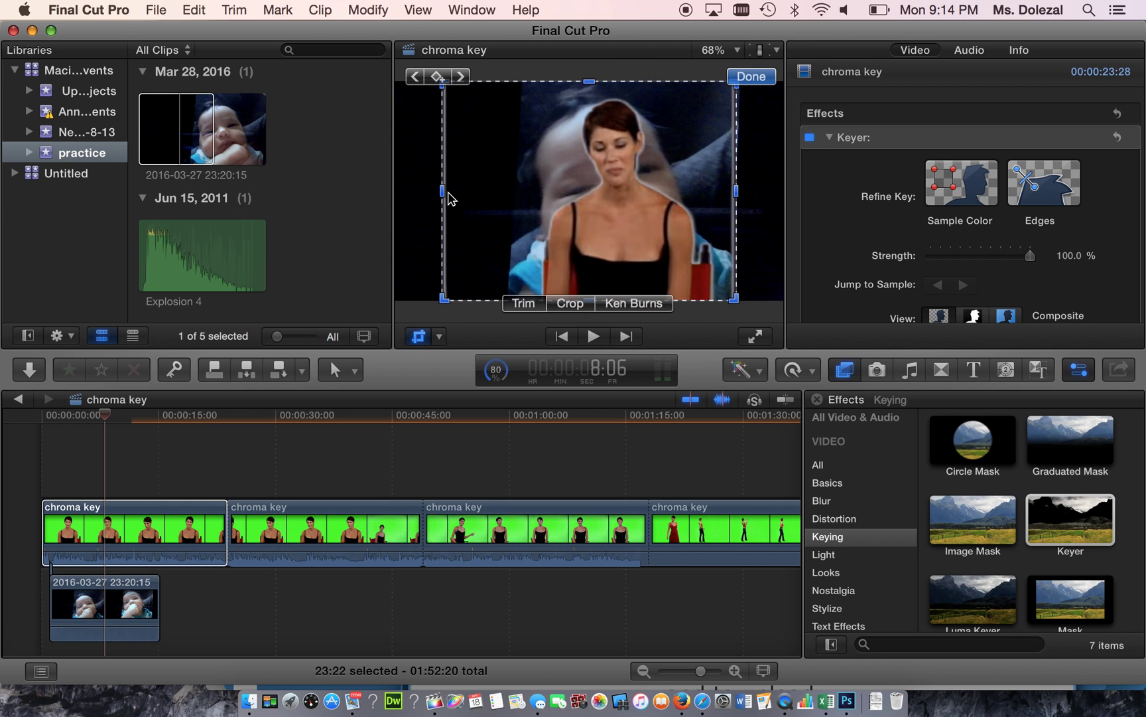
drag(447, 197, 451, 197)
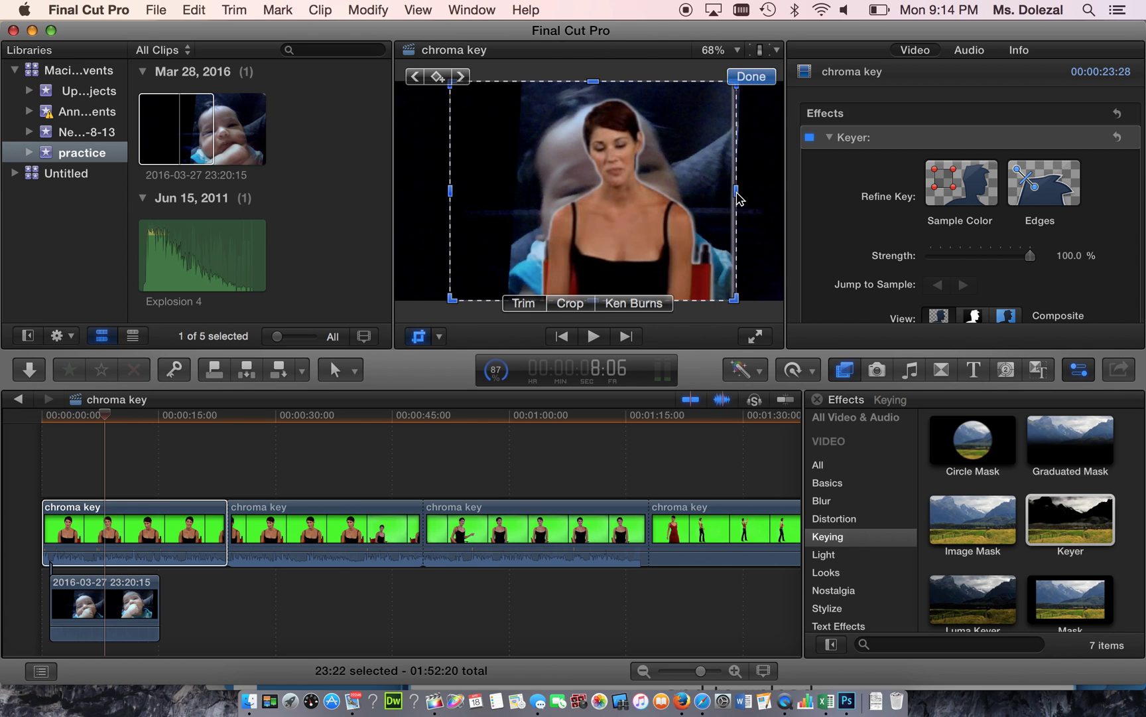
drag(737, 193, 728, 194)
click(143, 417)
click(176, 418)
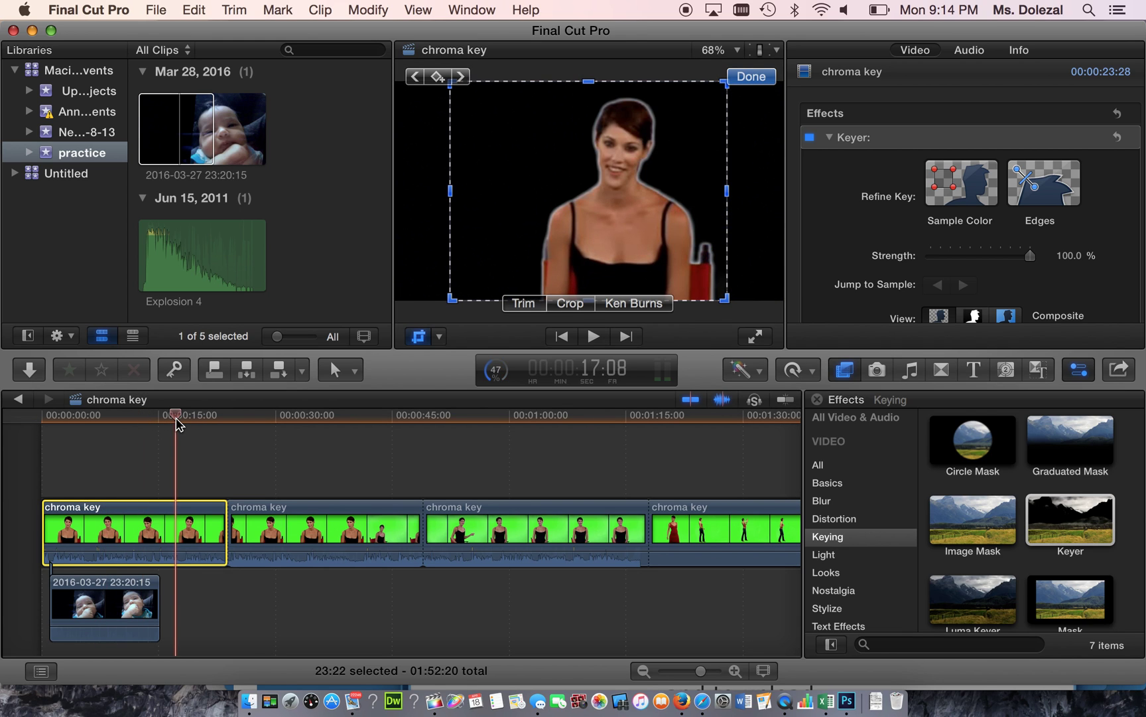
Apply the Keyer effect to the third chroma key clip
click(196, 420)
click(309, 418)
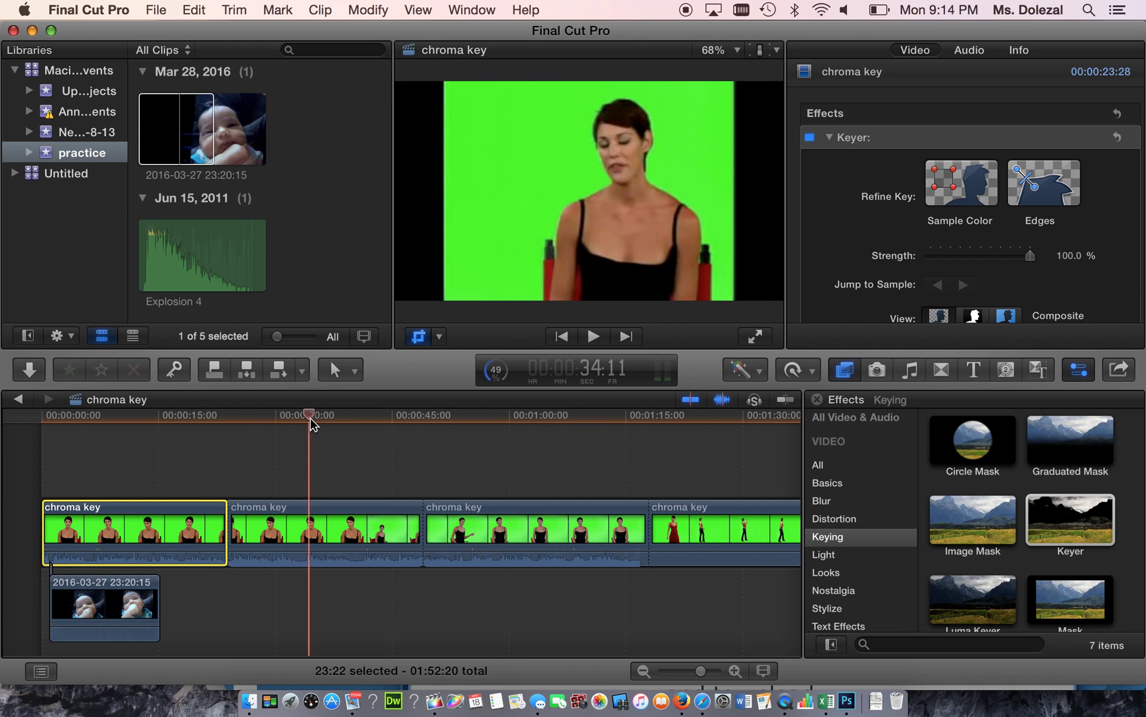
click(588, 418)
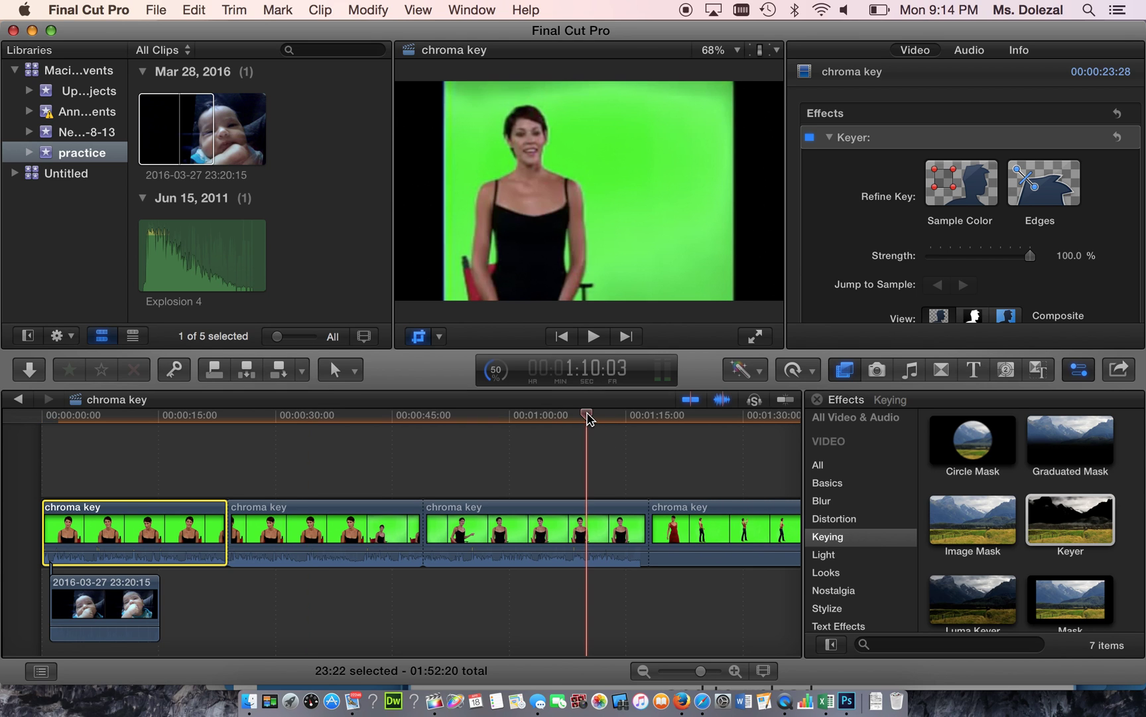
click(1080, 519)
drag(1080, 518, 600, 521)
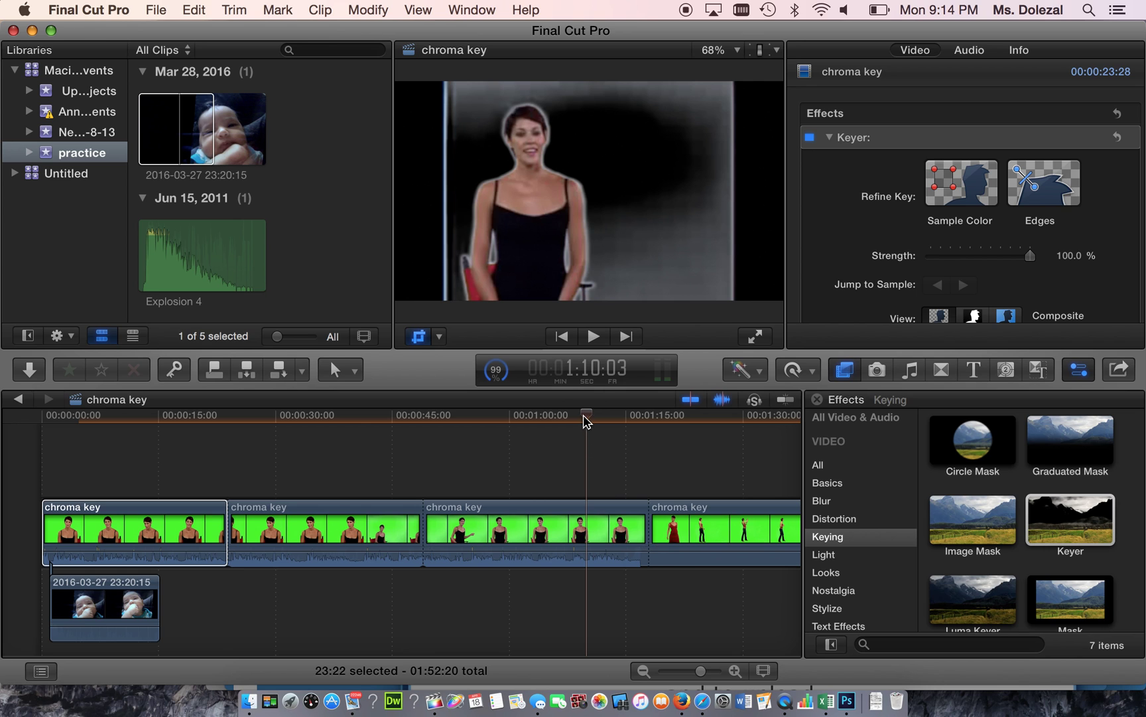
Connect another baby clip beneath the third clip, then finish cropping and reselect it
click(183, 148)
drag(184, 149, 560, 597)
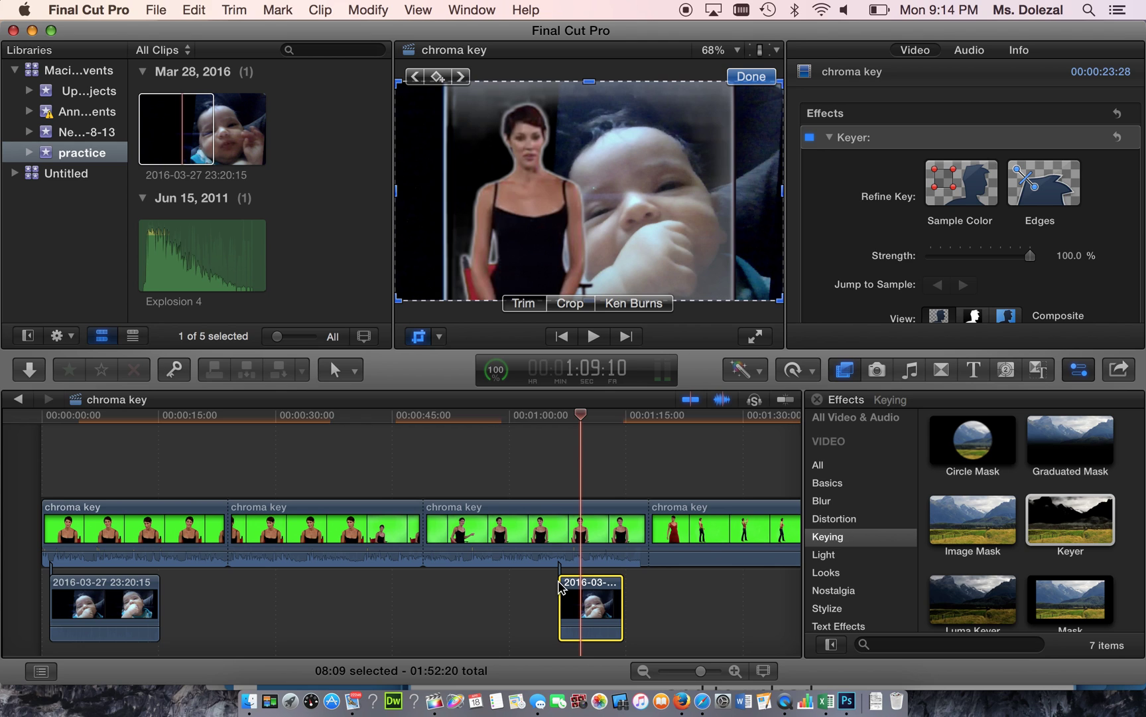
click(577, 414)
click(755, 80)
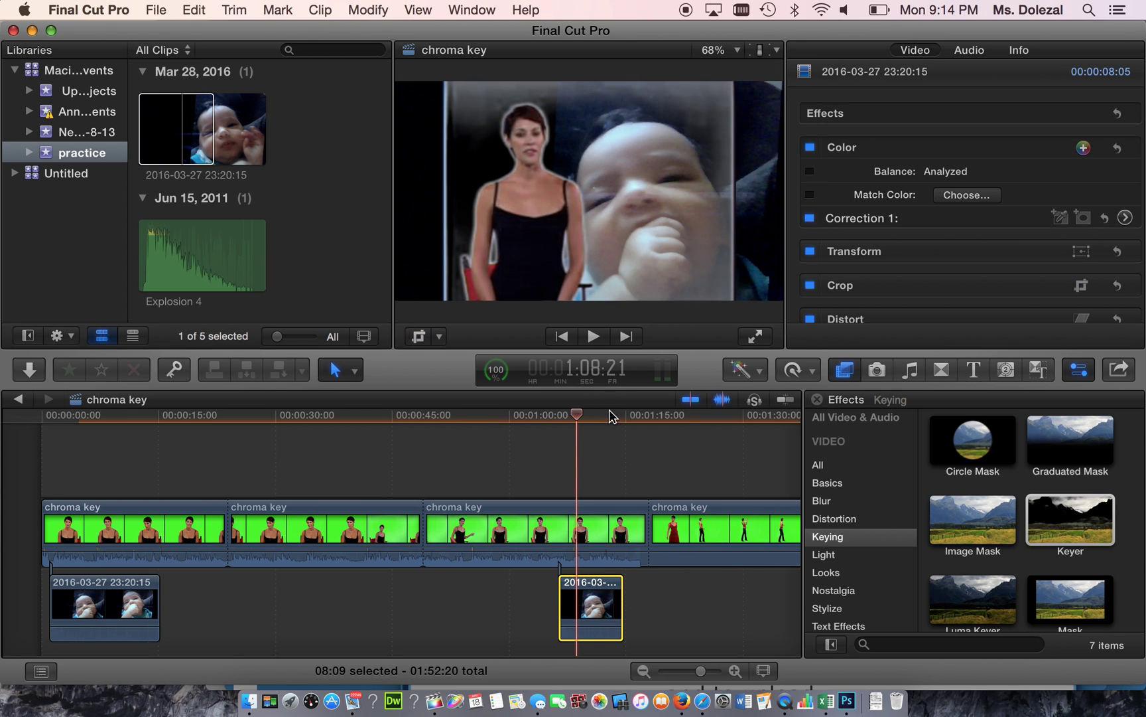
click(585, 510)
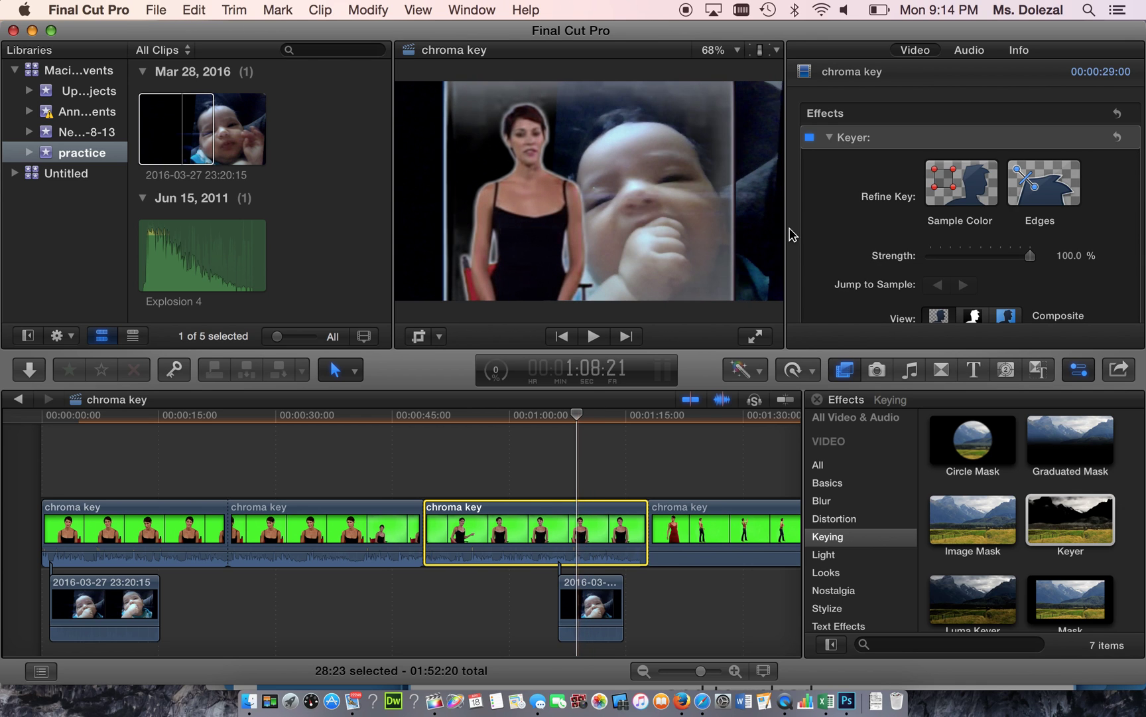
Use Keyer's Sample Color to draw a sample rectangle over the baby's forehead area
click(955, 186)
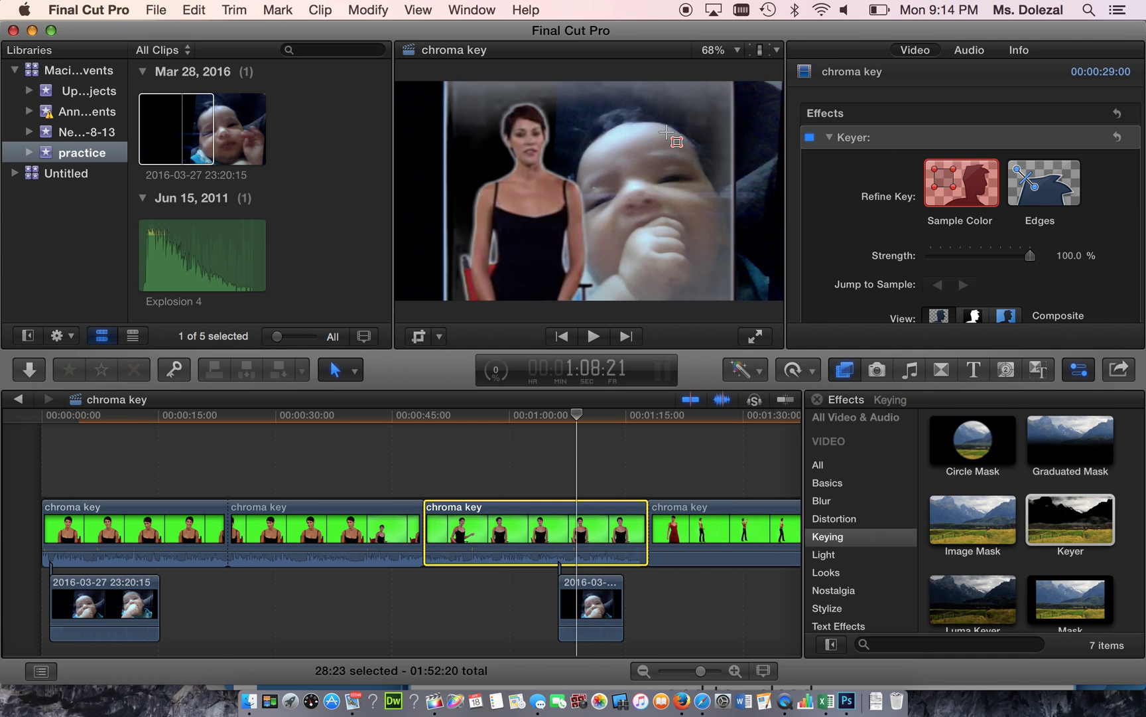
drag(658, 124, 704, 238)
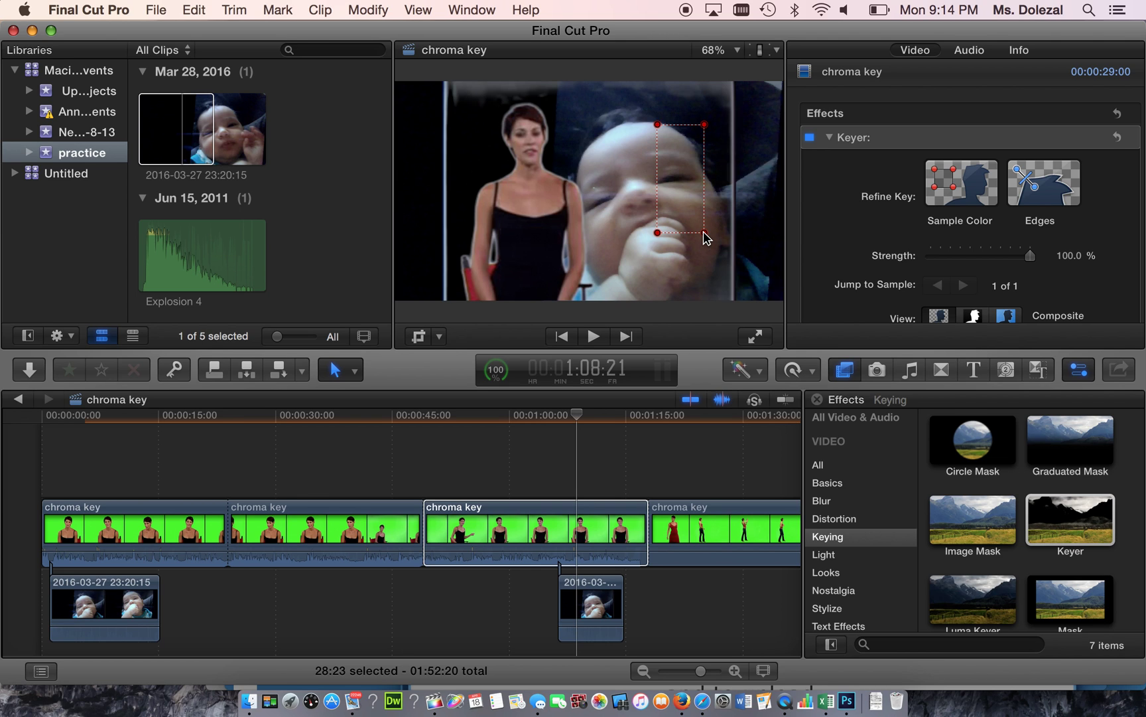